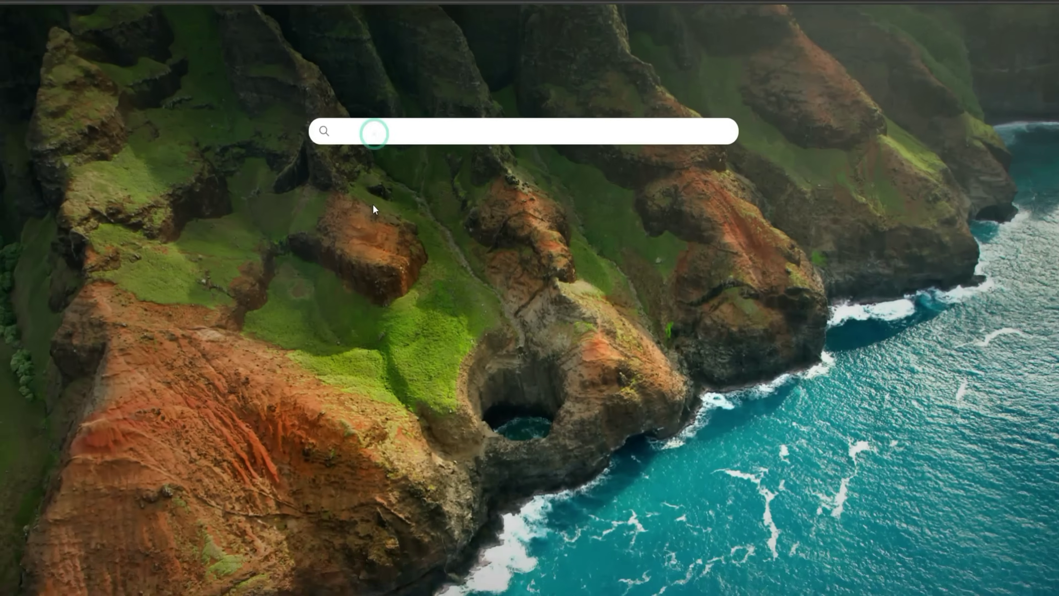
Step: Search the web for 'magic eraser org' and open the magiceraser.org result
{"action": "type", "text": "magic eraser org"}
{"action": "key", "text": "Return"}
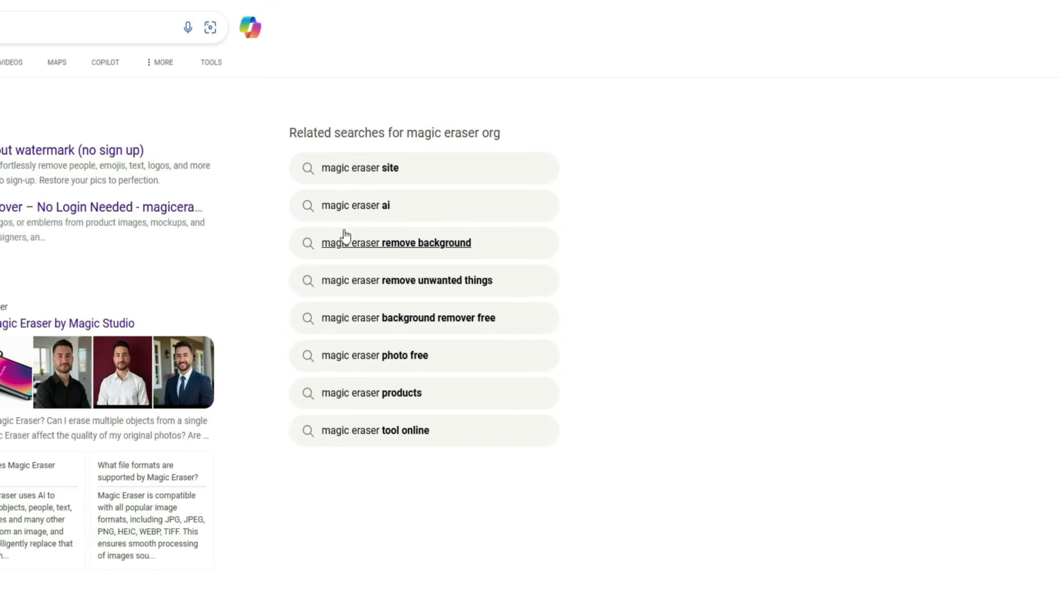
{"action": "left_click", "coordinate": [164, 151]}
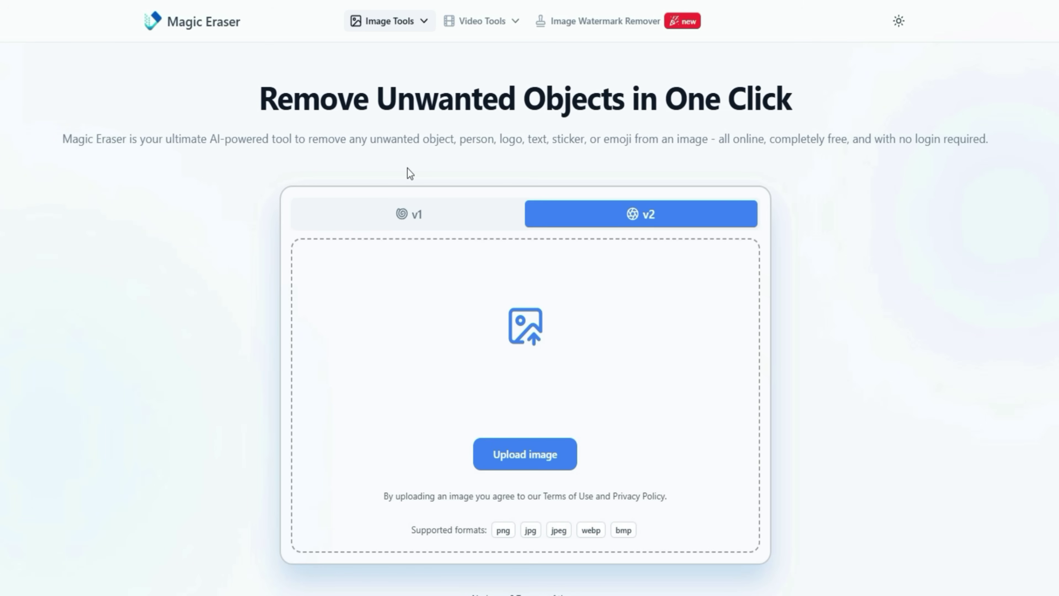
{"action": "left_click", "coordinate": [410, 24]}
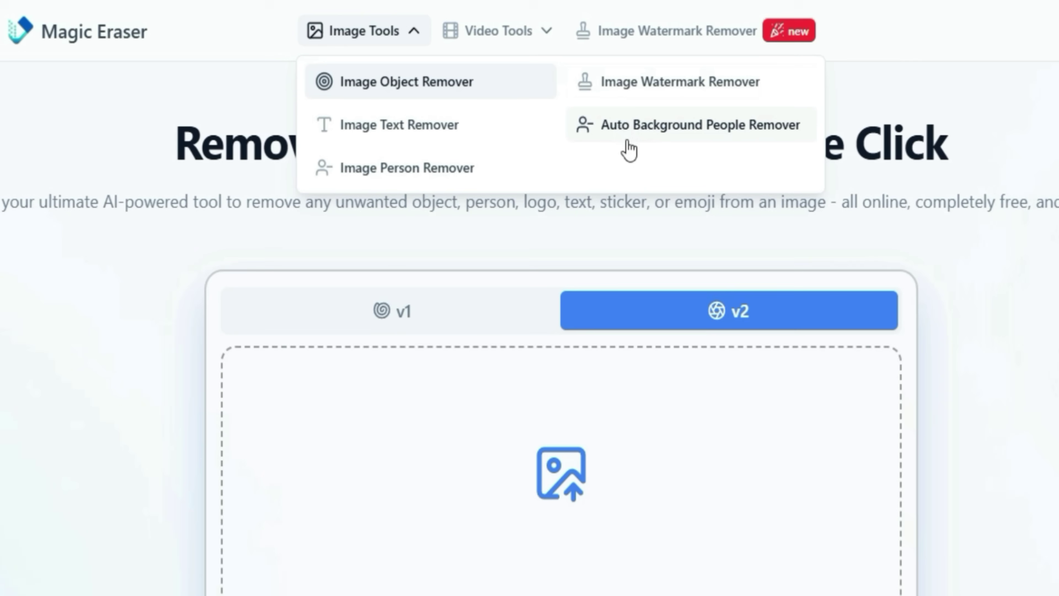
{"action": "left_click", "coordinate": [520, 39]}
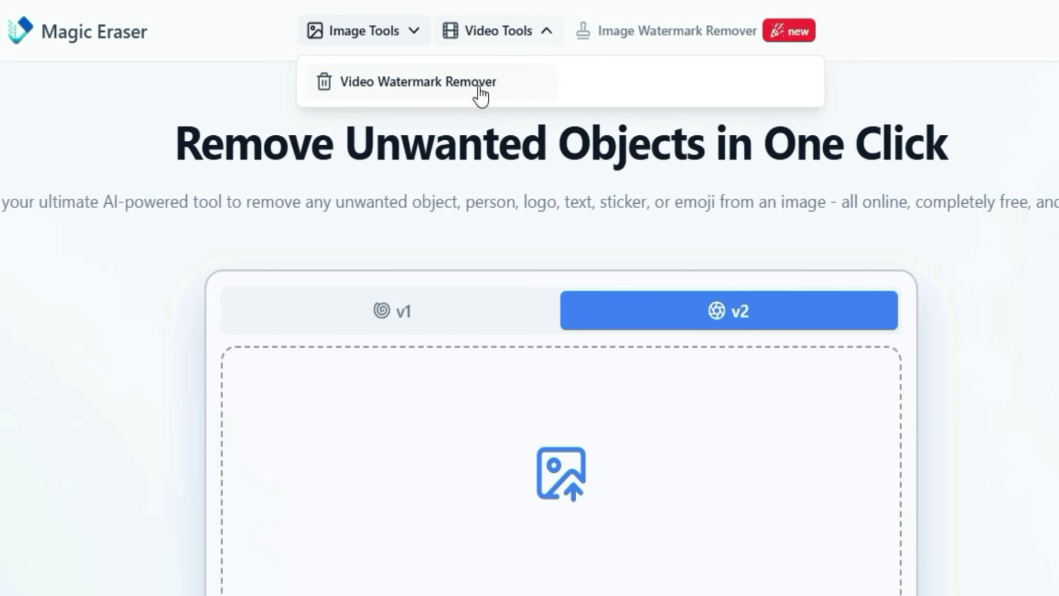
{"action": "left_click", "coordinate": [386, 48]}
{"action": "left_click", "coordinate": [388, 83]}
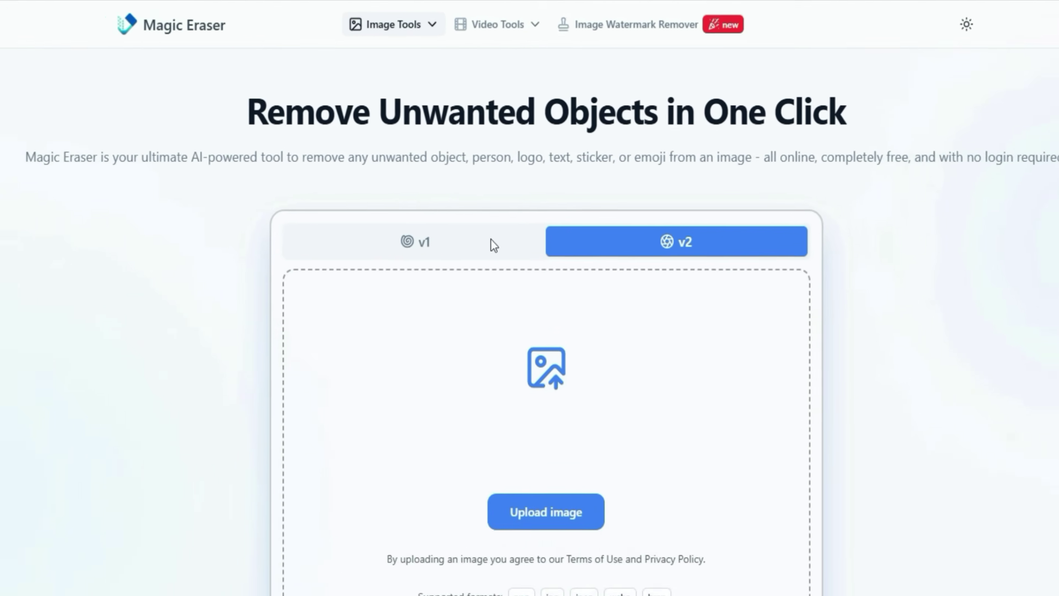
Step: Upload IMG_5507 and brush over the cardboard box behind the sneakers
{"action": "left_click", "coordinate": [546, 512]}
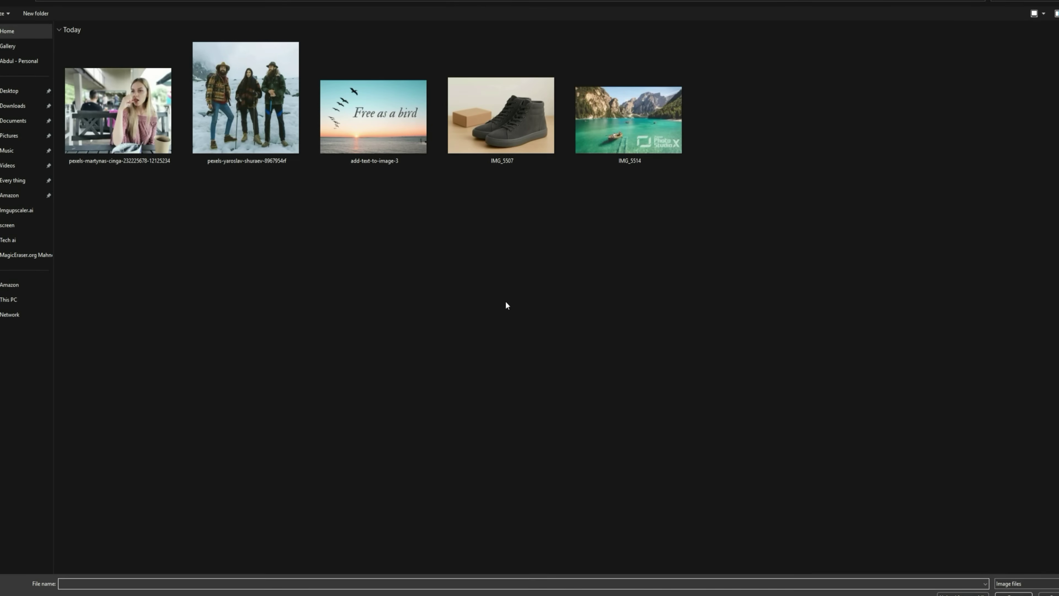
{"action": "double_click", "coordinate": [492, 159]}
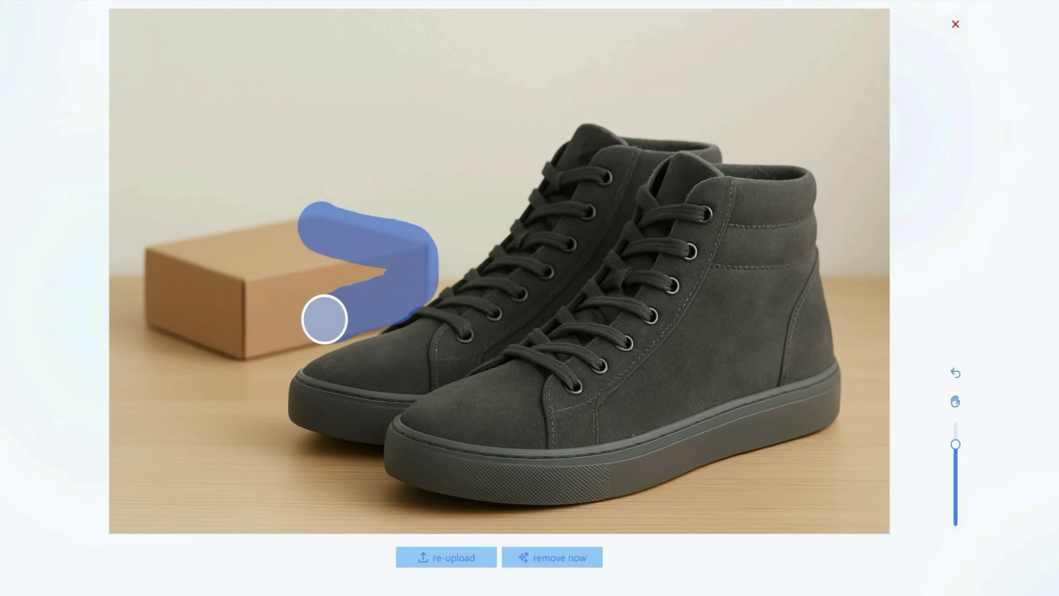
{"action": "mouse_move", "coordinate": [324, 319]}
{"action": "left_mouse_down"}
{"action": "mouse_move", "coordinate": [141, 271]}
{"action": "mouse_move", "coordinate": [283, 233]}
{"action": "mouse_move", "coordinate": [366, 267]}
{"action": "mouse_move", "coordinate": [162, 286]}
{"action": "mouse_move", "coordinate": [367, 309]}
{"action": "left_mouse_up"}
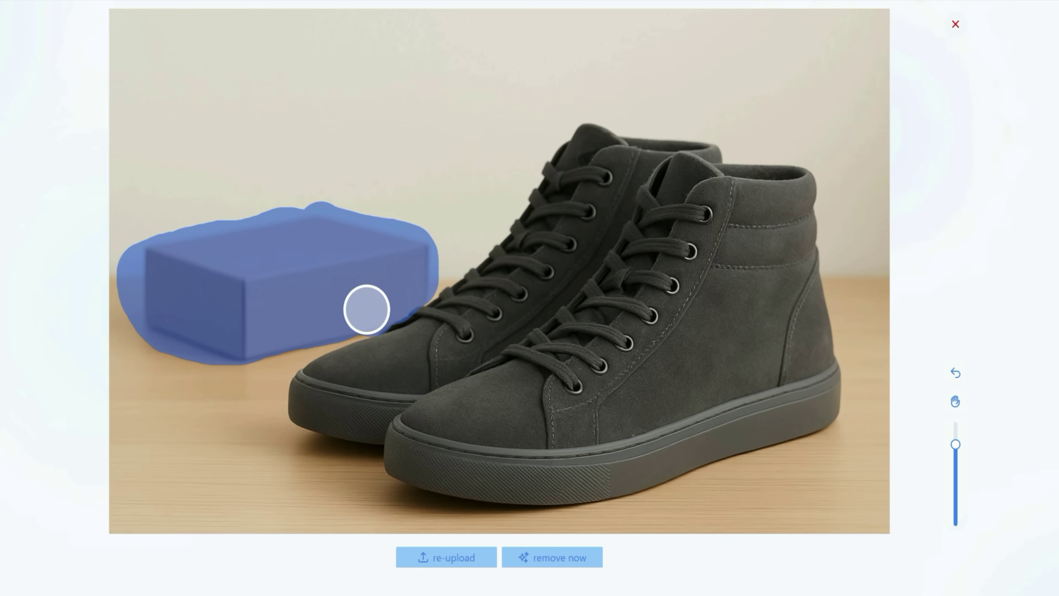
Step: Erase the masked cardboard box, check the result, and download the cleaned sneakers photo
{"action": "left_click", "coordinate": [567, 555]}
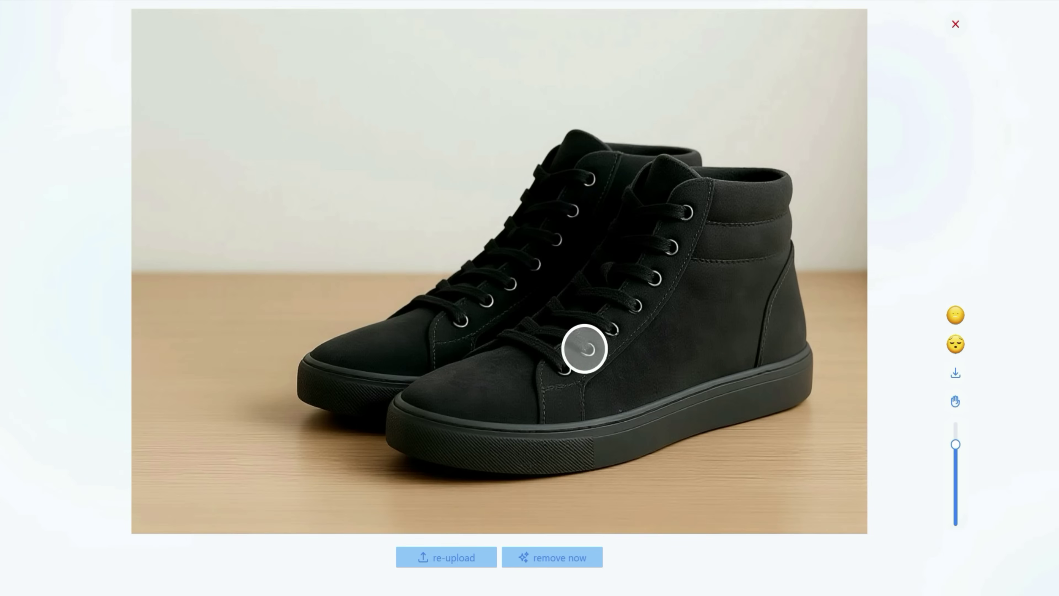
{"action": "scroll", "coordinate": [568, 296], "scroll_direction": "up", "scroll_amount": 1}
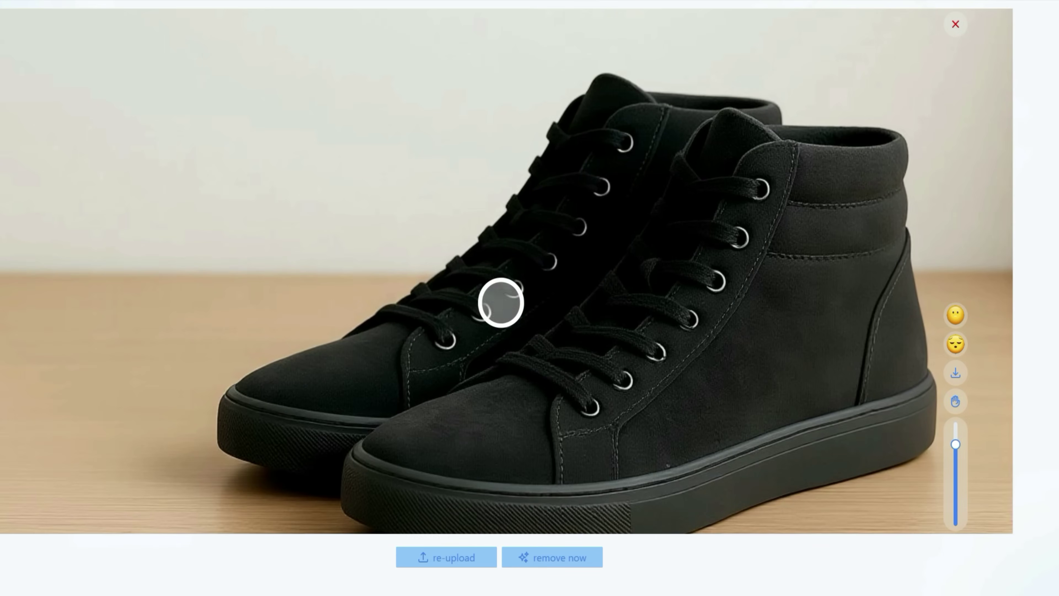
{"action": "scroll", "coordinate": [553, 303], "scroll_direction": "down", "scroll_amount": 3}
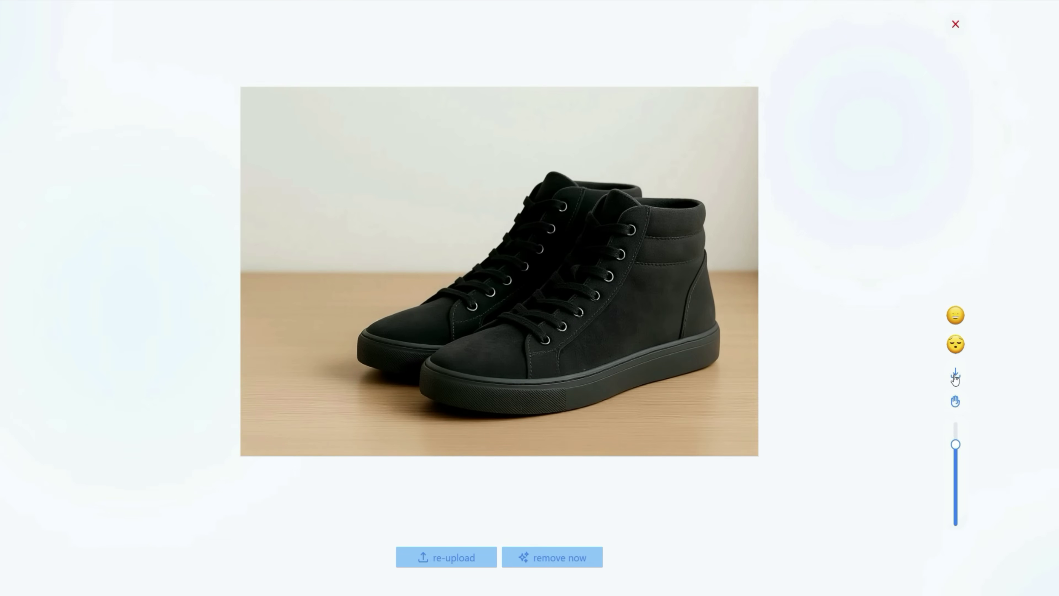
{"action": "left_click", "coordinate": [955, 376]}
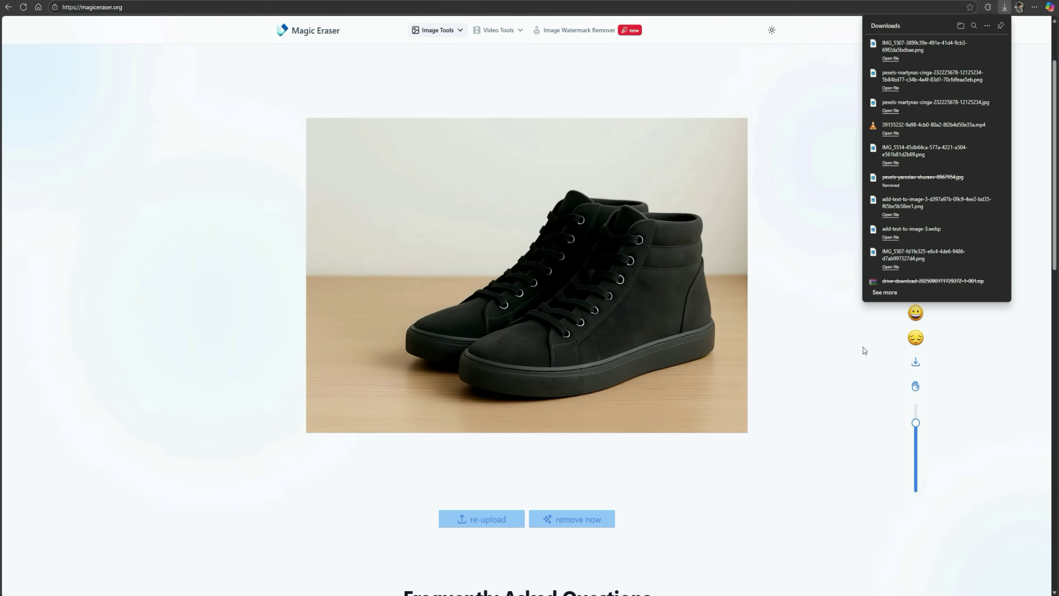
{"action": "left_click", "coordinate": [854, 341]}
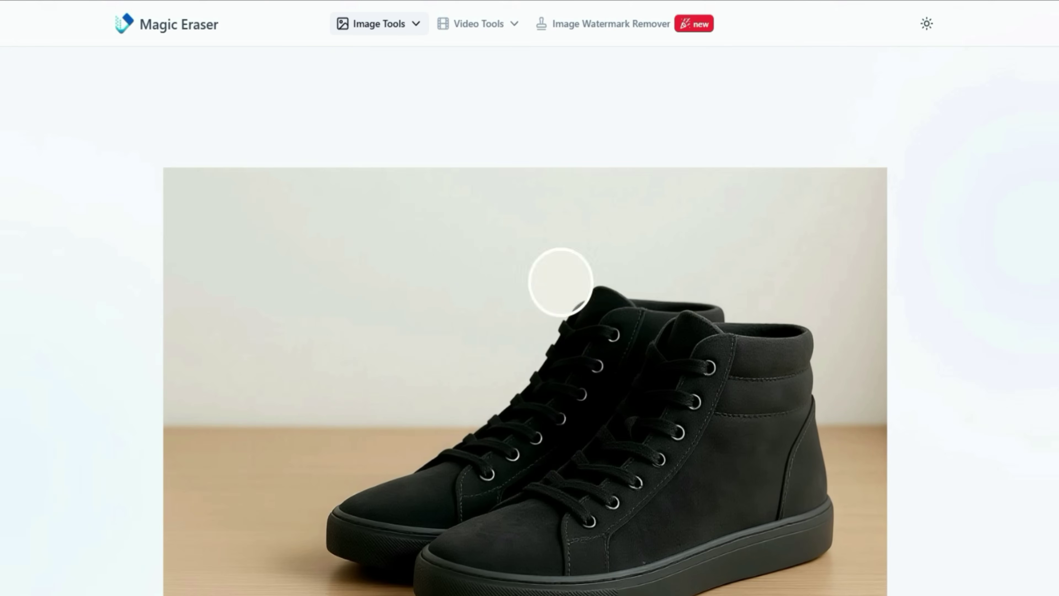
Step: Switch to Image Text Remover, upload add-text-to-image-3, enlarge the brush and paint over 'Free as a bird'
{"action": "left_click", "coordinate": [363, 22]}
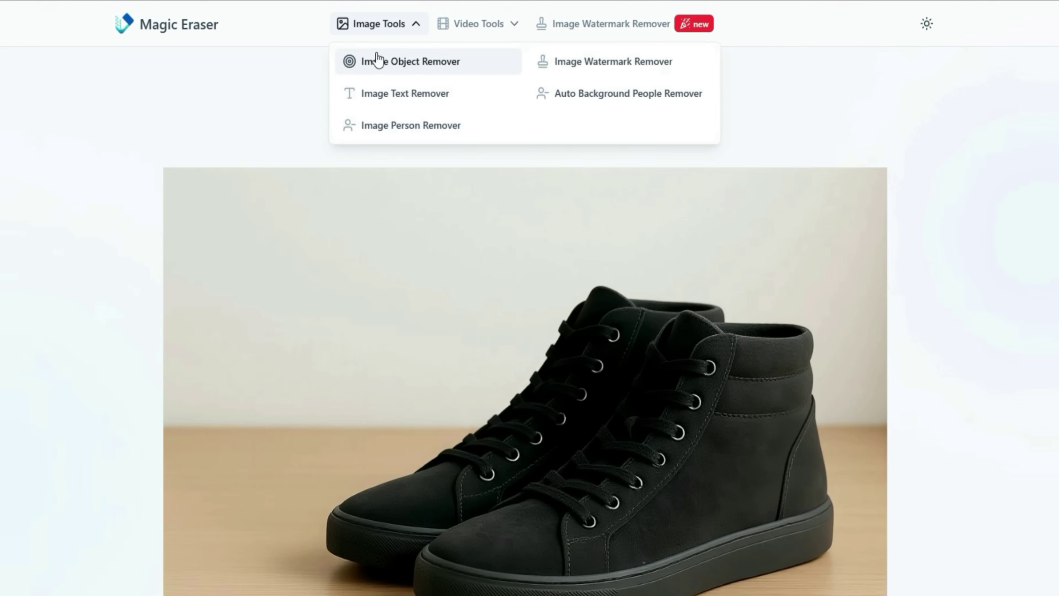
{"action": "left_click", "coordinate": [399, 97]}
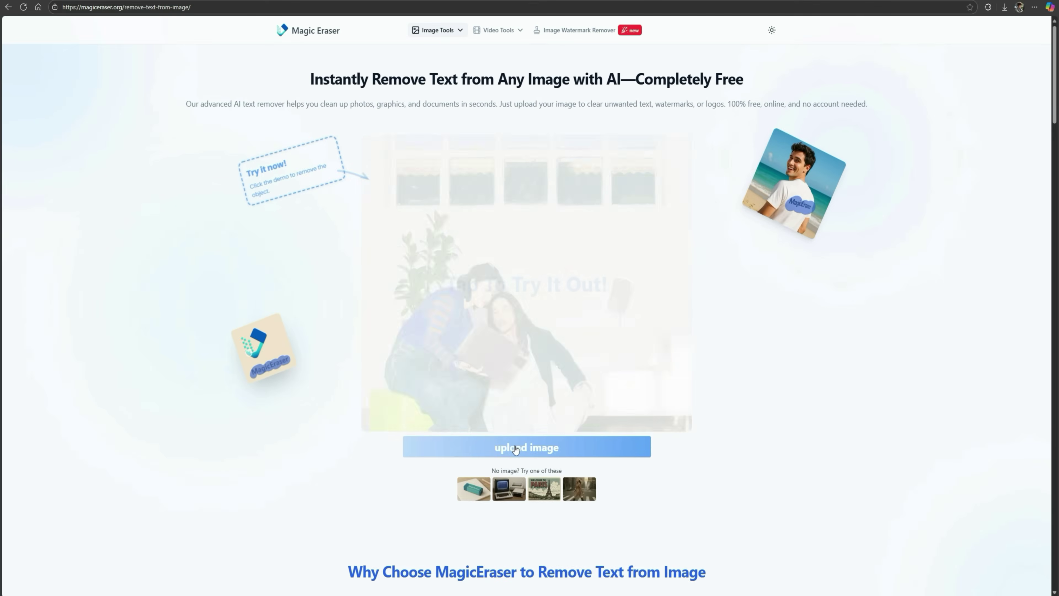
{"action": "left_click", "coordinate": [516, 449]}
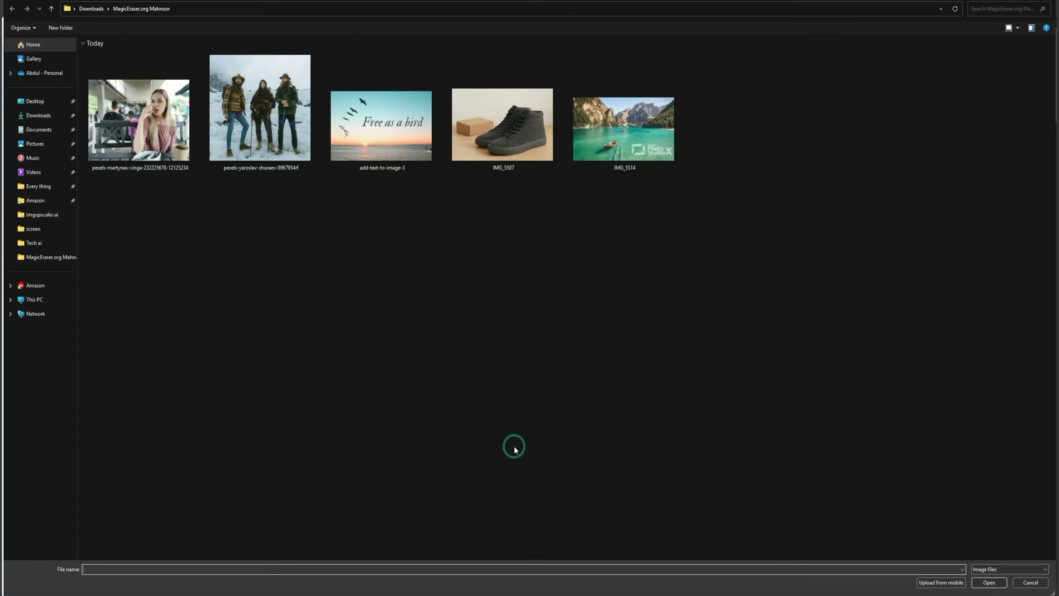
{"action": "double_click", "coordinate": [389, 158]}
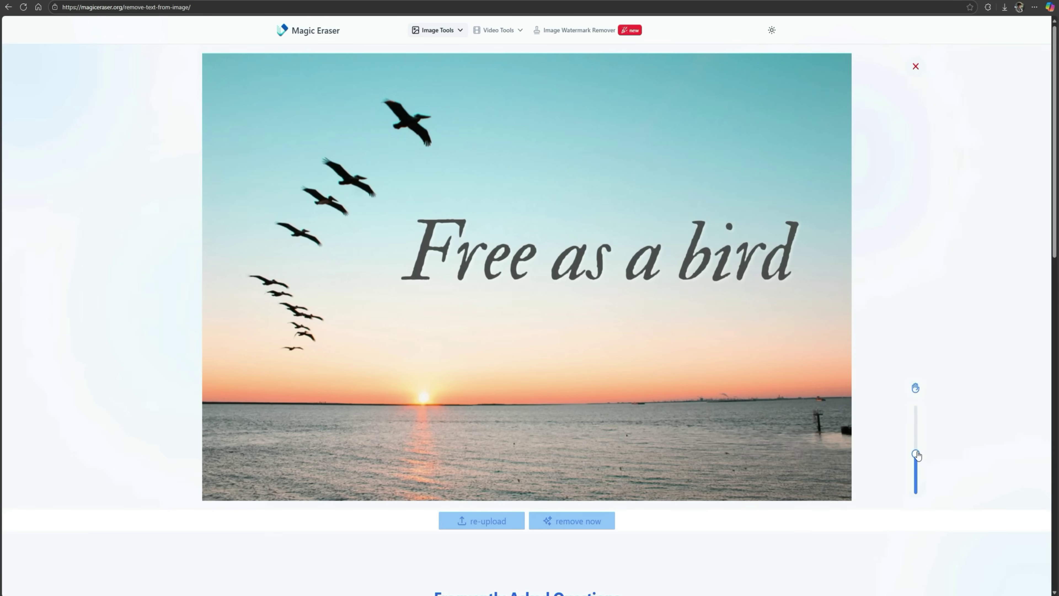
{"action": "left_click_drag", "start_coordinate": [916, 455], "coordinate": [916, 404]}
{"action": "mouse_move", "coordinate": [414, 243]}
{"action": "left_mouse_down"}
{"action": "mouse_move", "coordinate": [779, 229]}
{"action": "mouse_move", "coordinate": [411, 271]}
{"action": "left_mouse_up"}
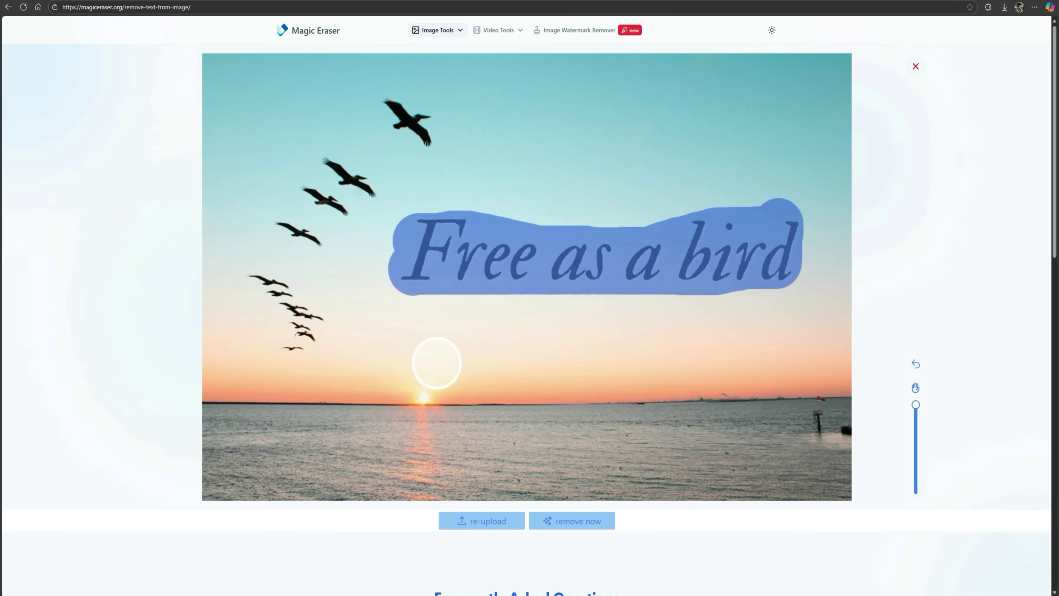
Step: Erase the 'Free as a bird' caption and zoom in and out to inspect the sunset photo
{"action": "left_click", "coordinate": [556, 518]}
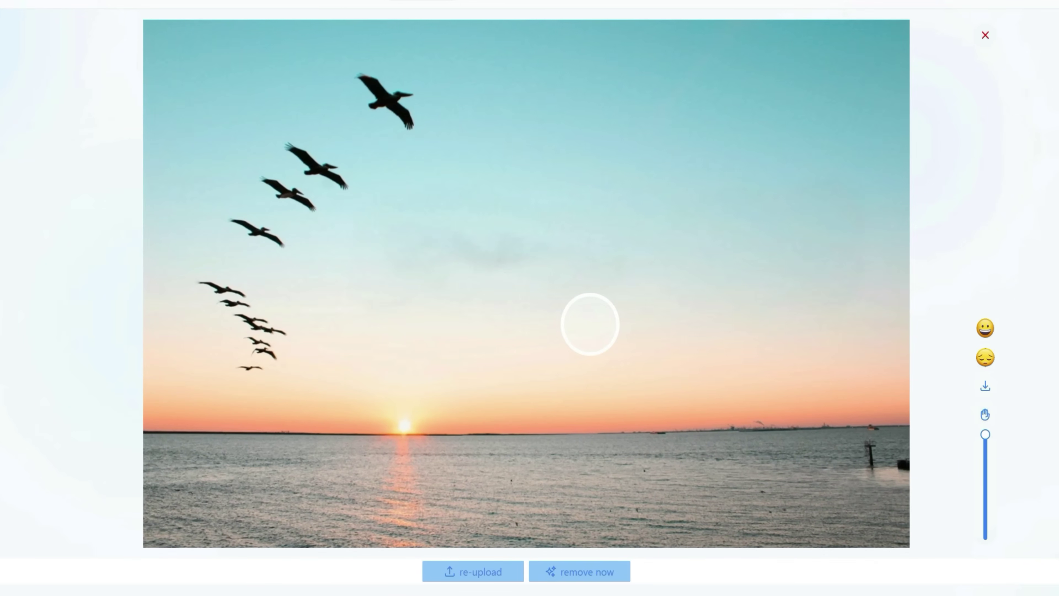
{"action": "scroll", "coordinate": [591, 324], "scroll_direction": "up", "scroll_amount": 3}
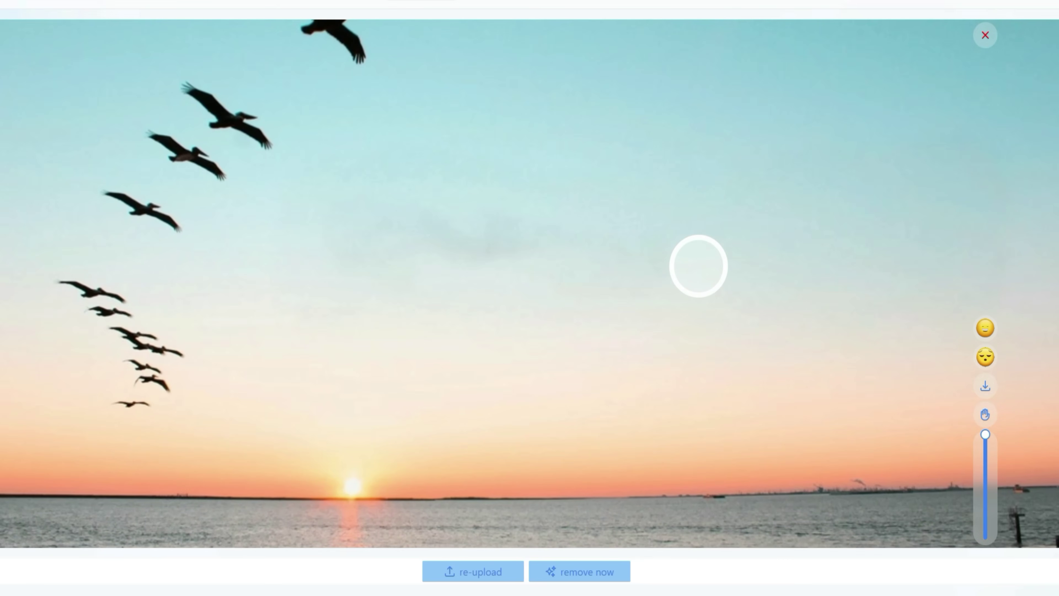
{"action": "scroll", "coordinate": [699, 266], "scroll_direction": "down", "scroll_amount": 3}
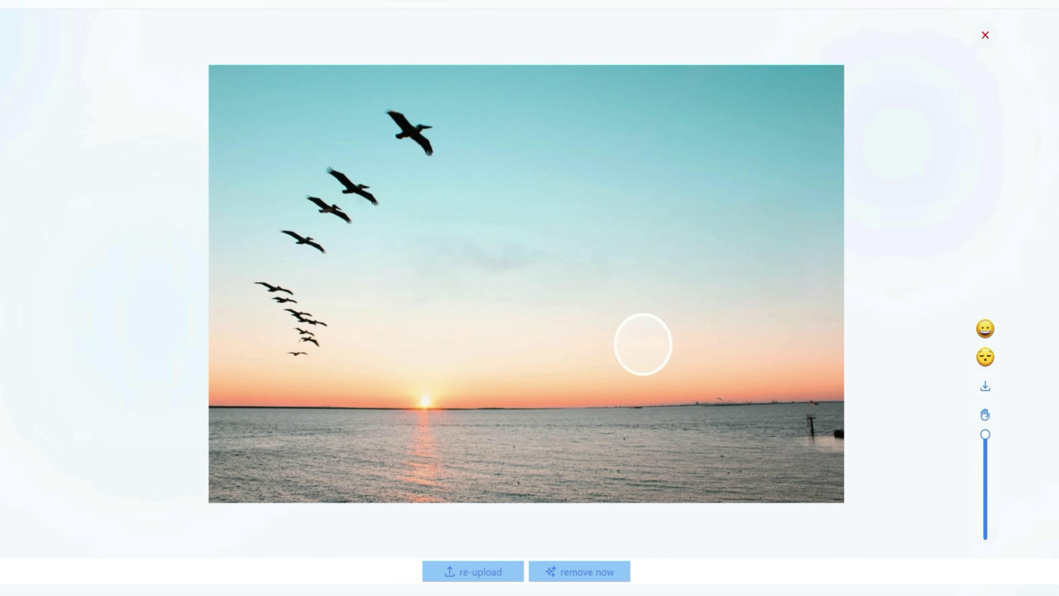
{"action": "scroll", "coordinate": [446, 23], "scroll_direction": "up", "scroll_amount": 1}
{"action": "left_click", "coordinate": [437, 16]}
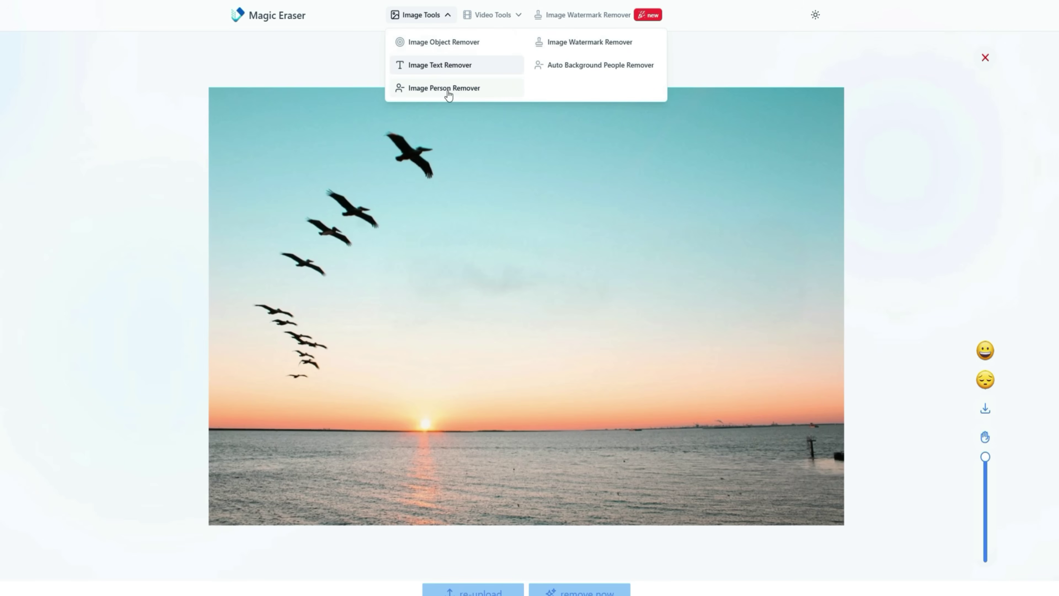
Step: Switch to Image Person Remover, upload the three-hiker snow photo and run person removal
{"action": "left_click", "coordinate": [447, 93]}
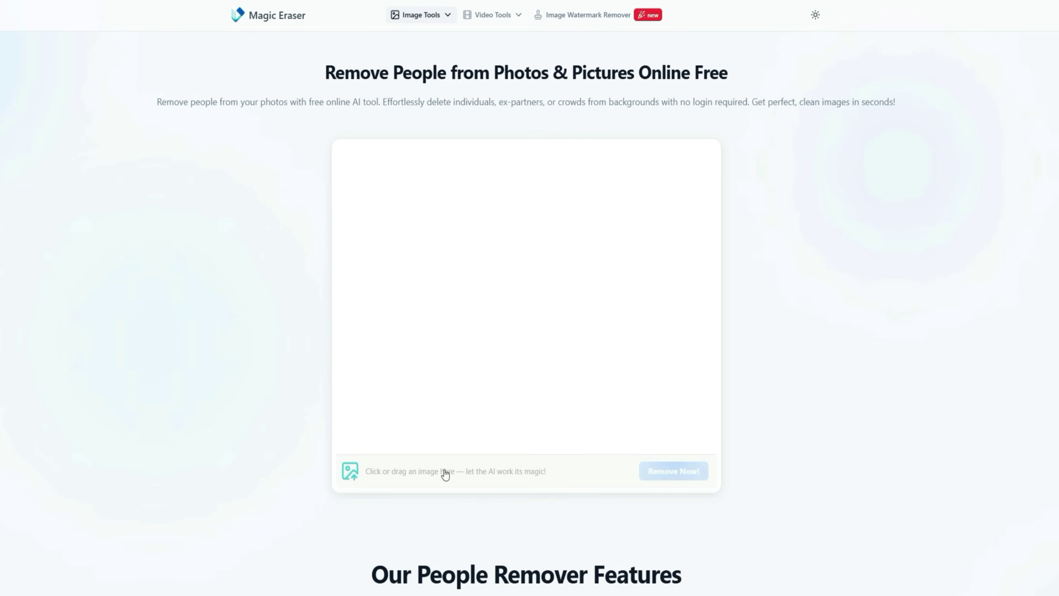
{"action": "left_click", "coordinate": [435, 475]}
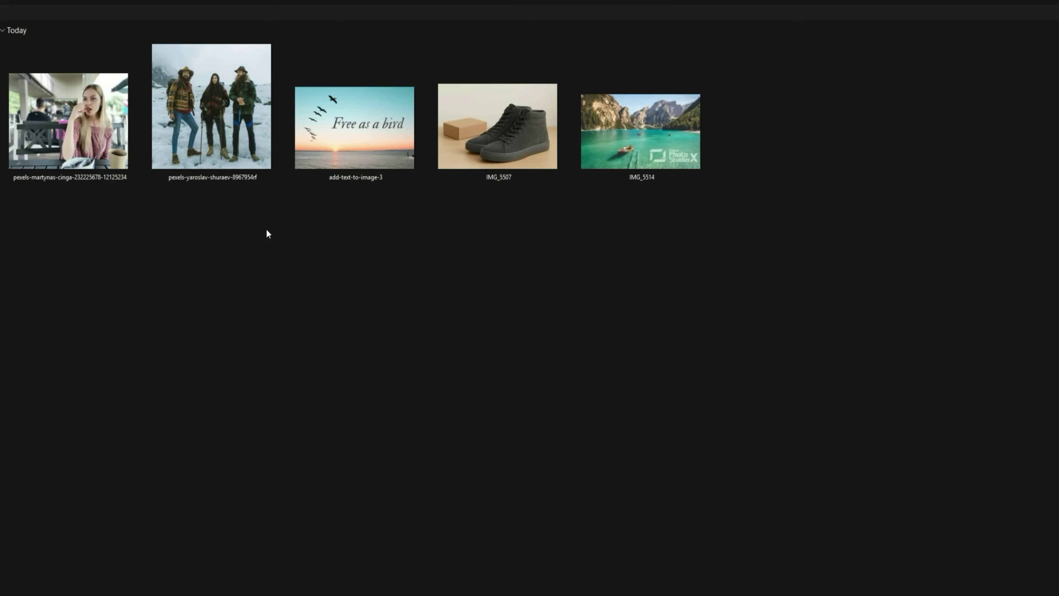
{"action": "double_click", "coordinate": [235, 154]}
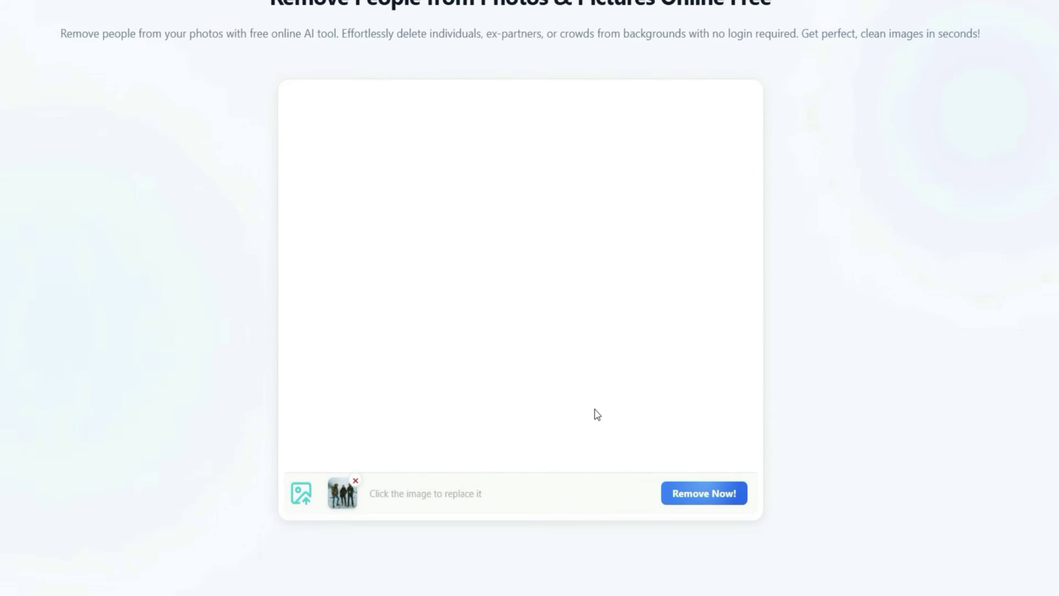
{"action": "left_click", "coordinate": [667, 467]}
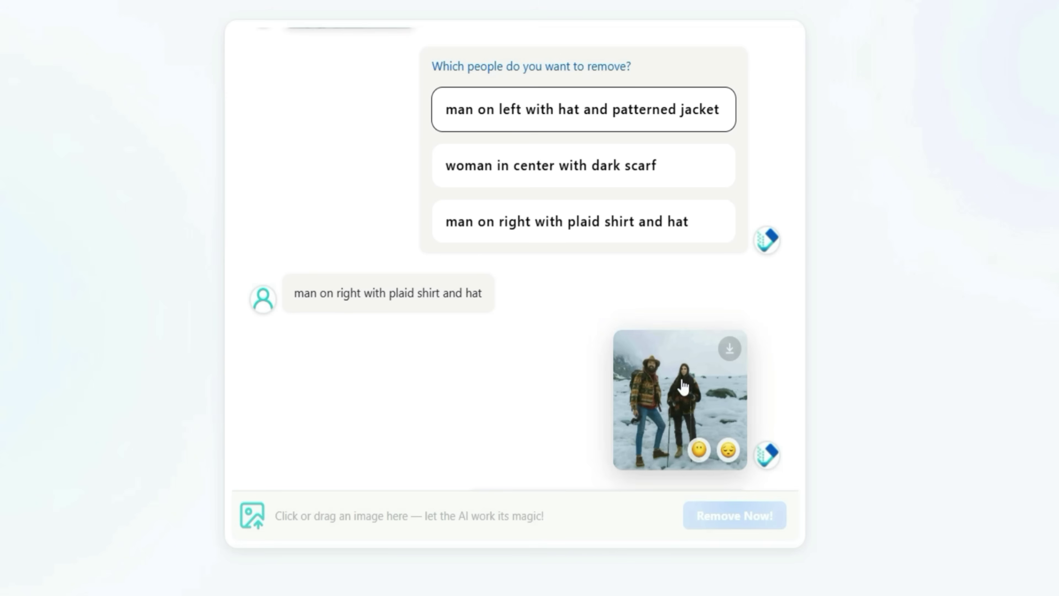
Step: Enlarge the two-hiker result without the right-hand man and download it
{"action": "left_click", "coordinate": [697, 411]}
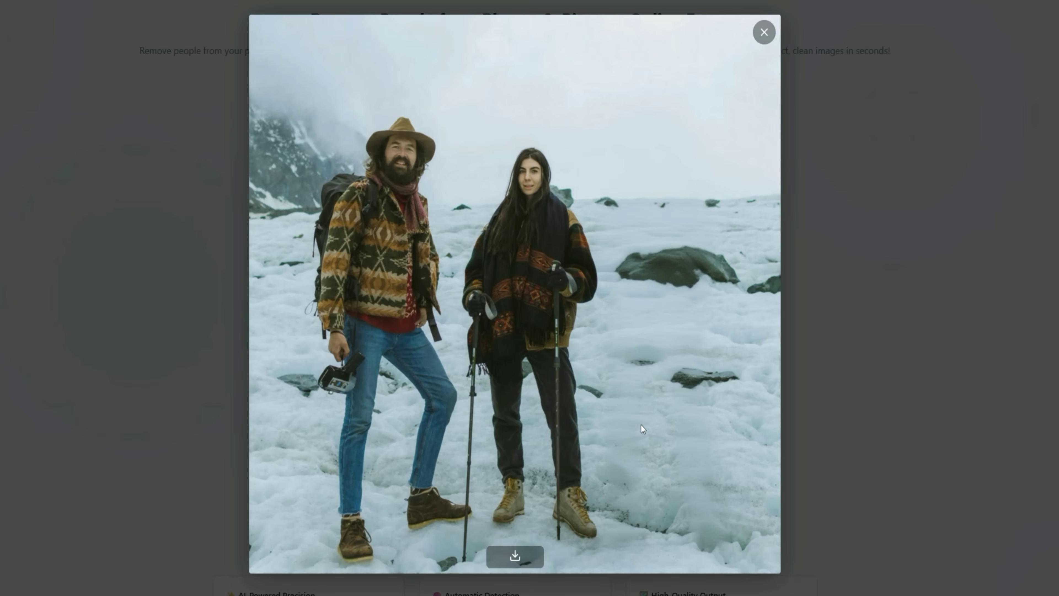
{"action": "left_click", "coordinate": [516, 556]}
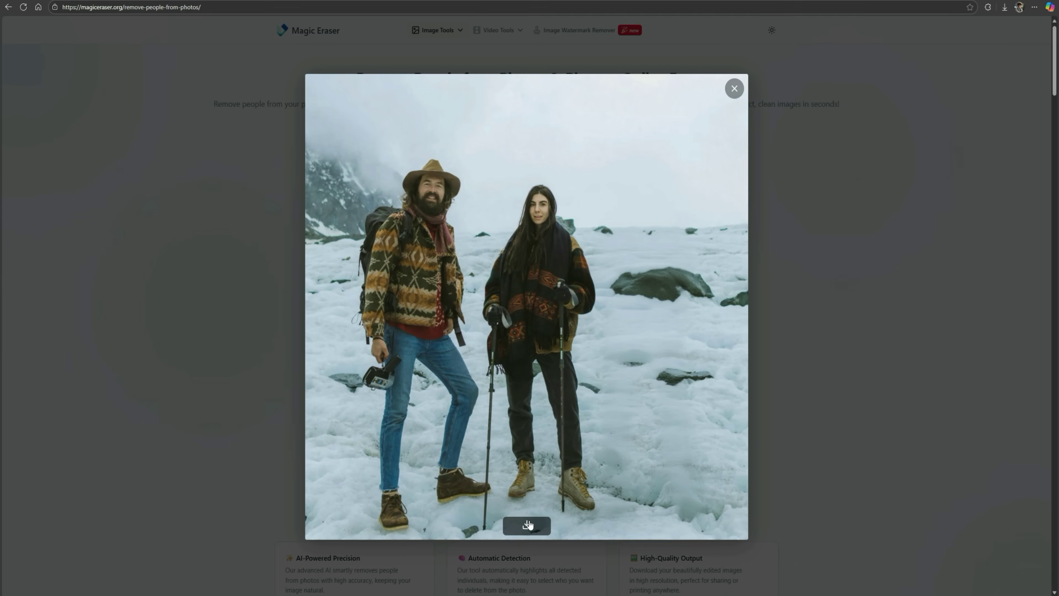
{"action": "left_click", "coordinate": [830, 392]}
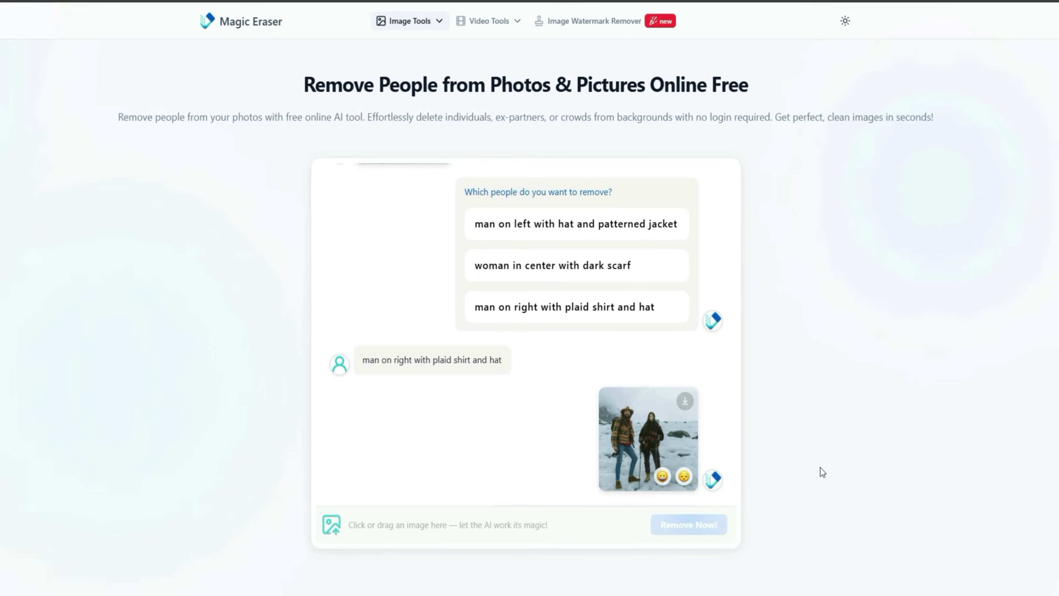
Step: Switch to Image Watermark Remover and upload the IMG_5514 lake photo
{"action": "left_click", "coordinate": [429, 23]}
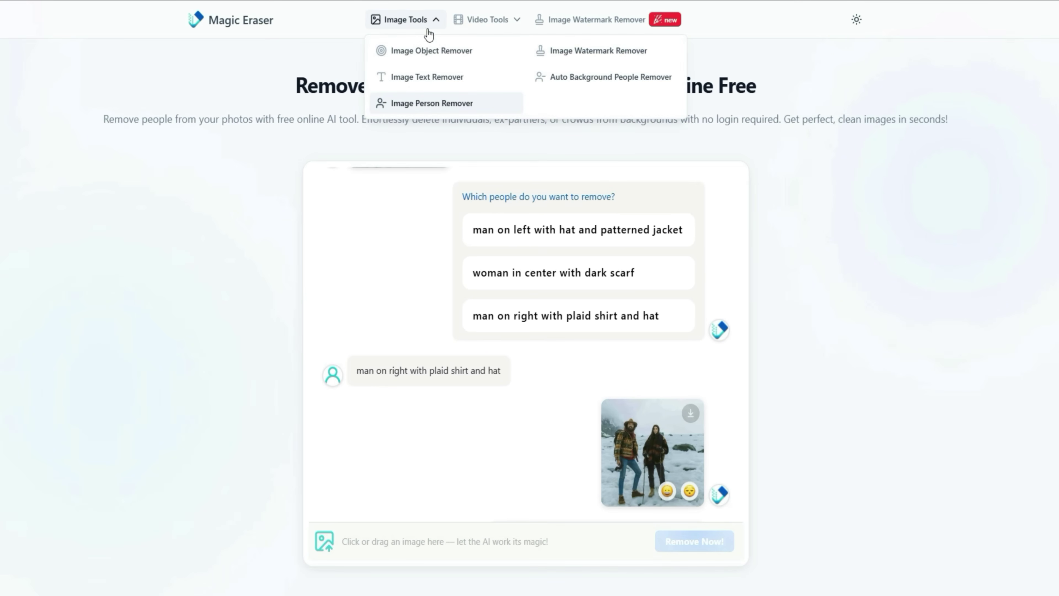
{"action": "left_click", "coordinate": [593, 50]}
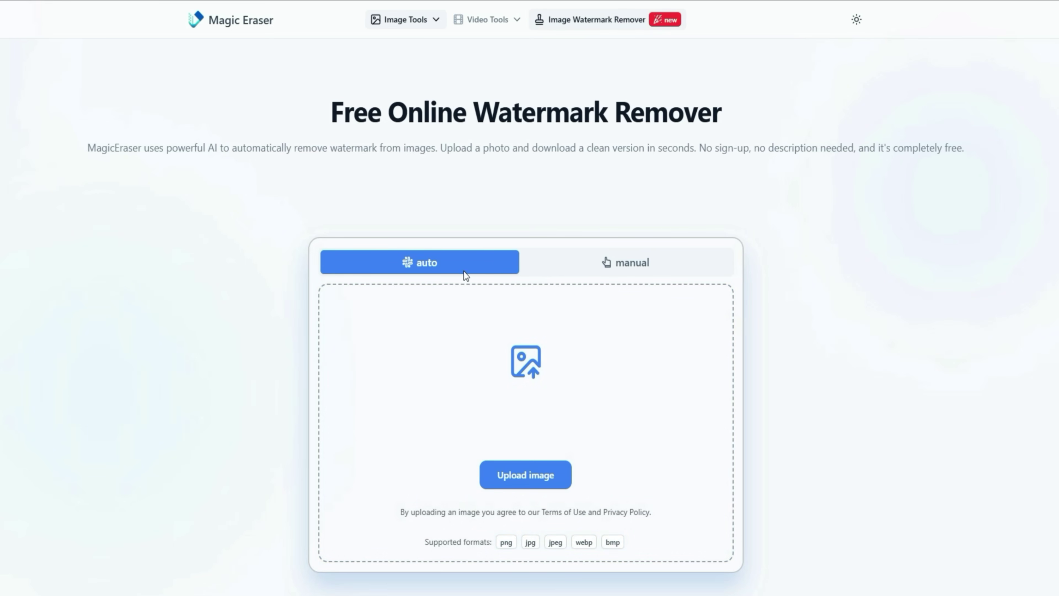
{"action": "left_click", "coordinate": [526, 475]}
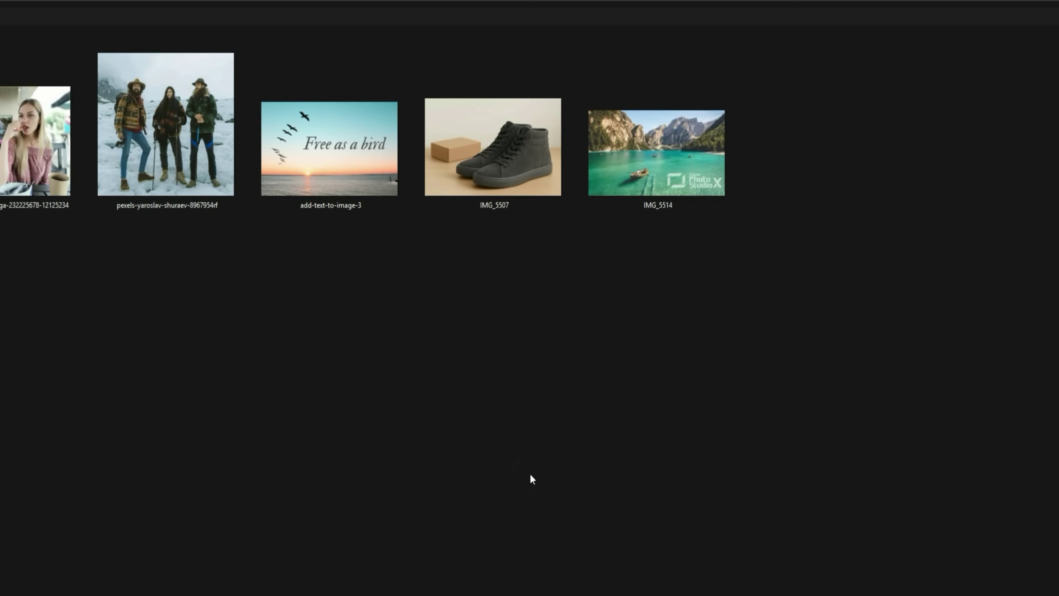
{"action": "double_click", "coordinate": [634, 206]}
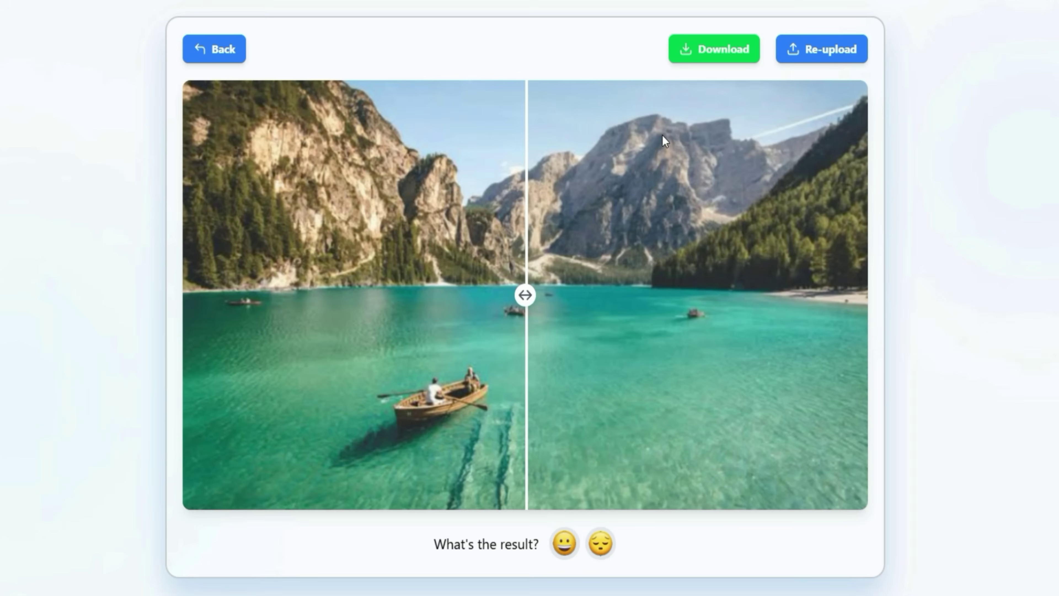
Step: Compare the lake photo before and after with the slider, then download the watermark-free version
{"action": "left_click_drag", "start_coordinate": [524, 295], "coordinate": [191, 309]}
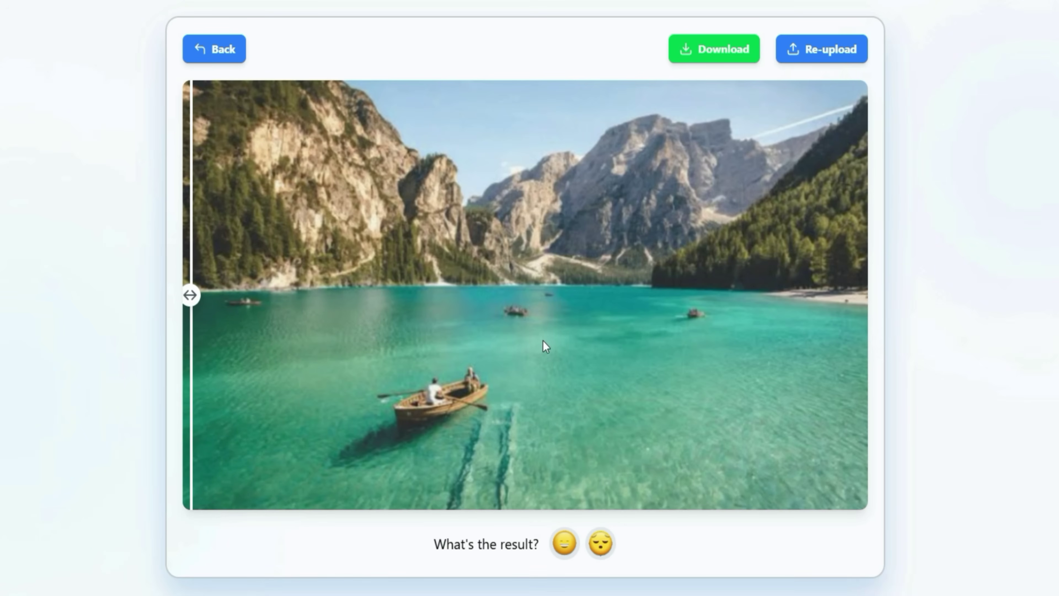
{"action": "left_click", "coordinate": [705, 59]}
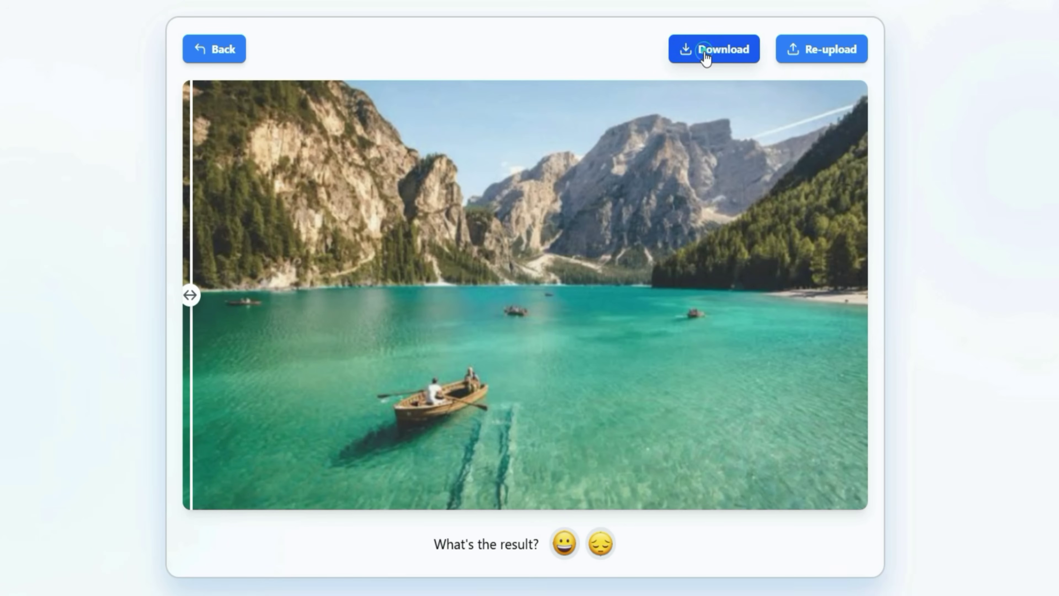
{"action": "scroll", "coordinate": [610, 57], "scroll_direction": "up", "scroll_amount": 2}
{"action": "left_click", "coordinate": [413, 22]}
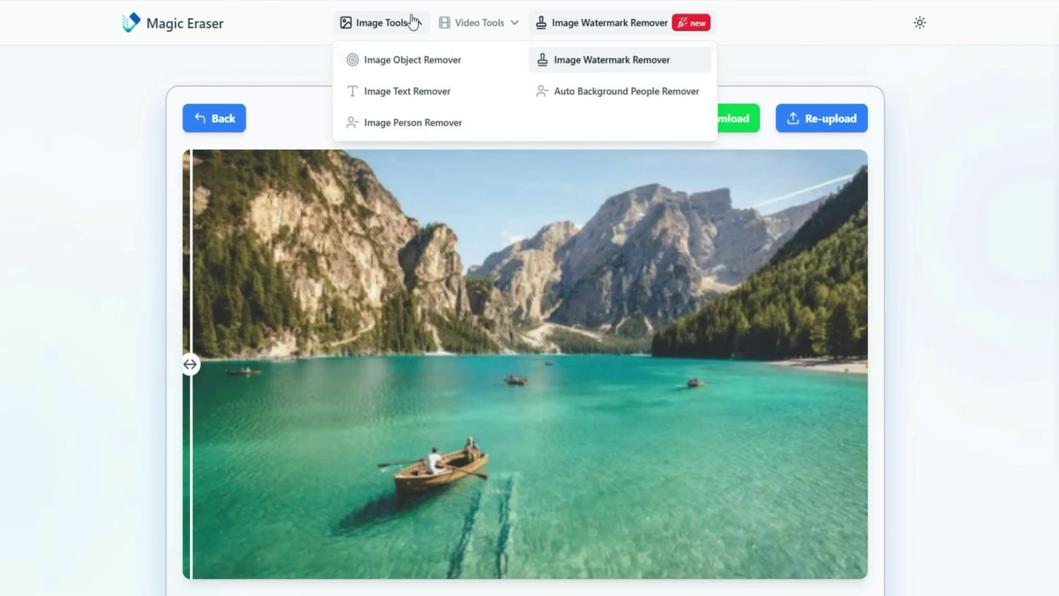
Step: Switch to Auto Background People Remover, upload the café photo, and erase the bystanders behind the woman
{"action": "left_click", "coordinate": [628, 93]}
{"action": "scroll", "coordinate": [627, 90], "scroll_direction": "down", "scroll_amount": 2}
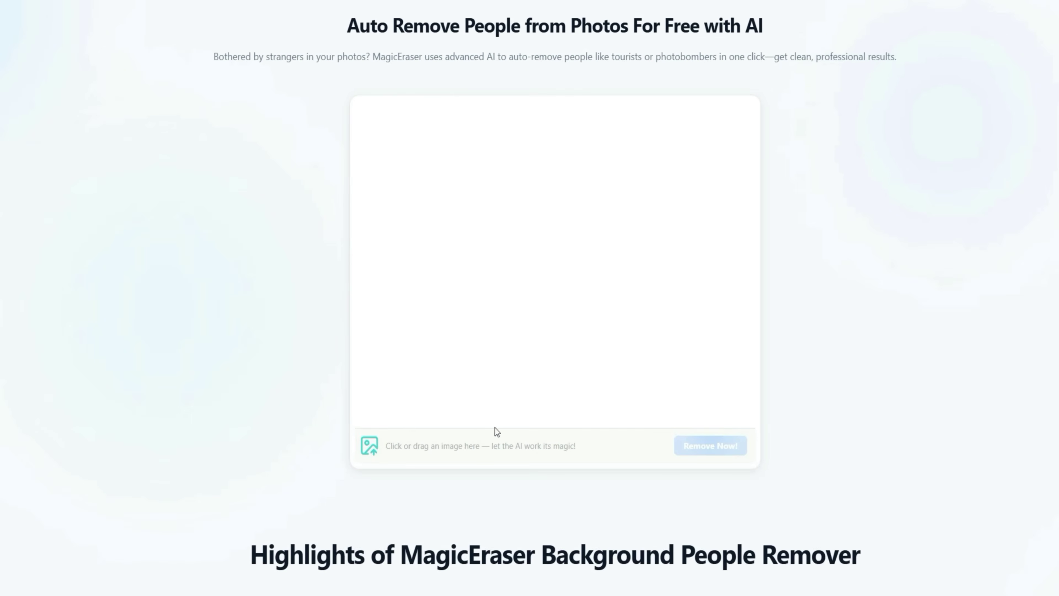
{"action": "left_click", "coordinate": [456, 447]}
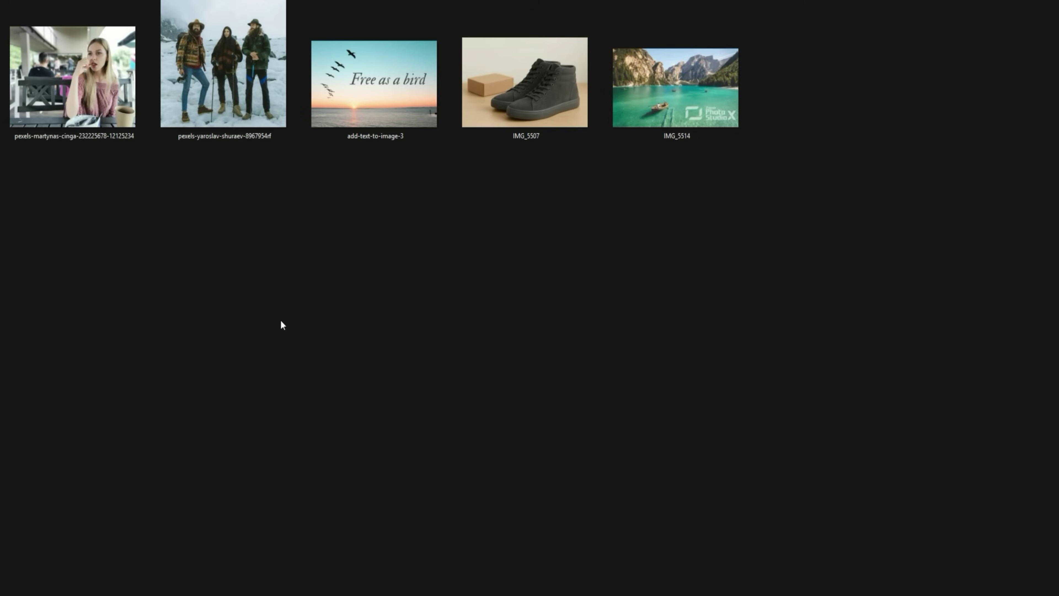
{"action": "left_click", "coordinate": [104, 108]}
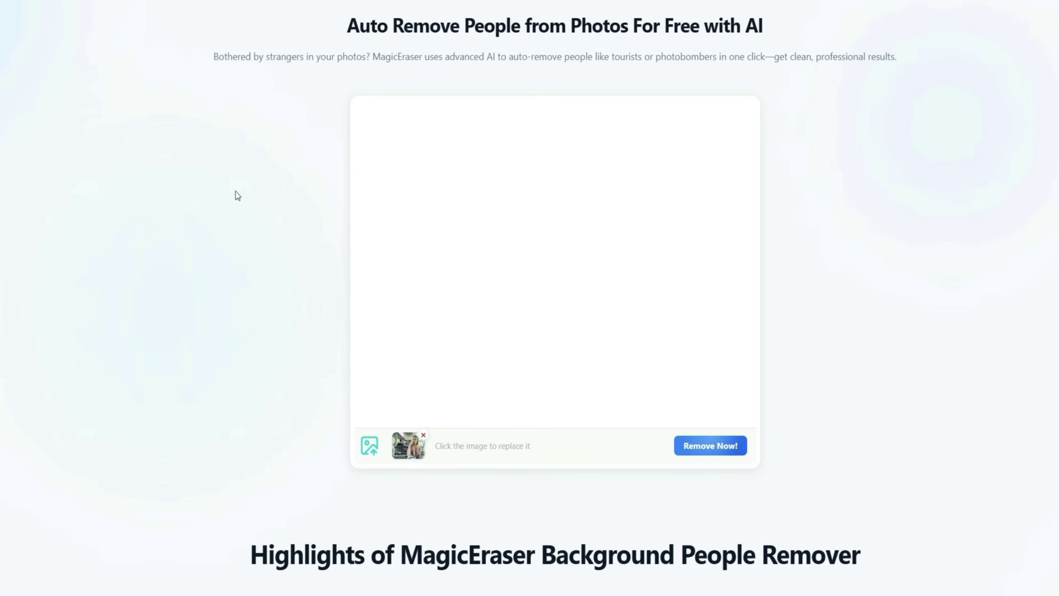
{"action": "left_click", "coordinate": [707, 444]}
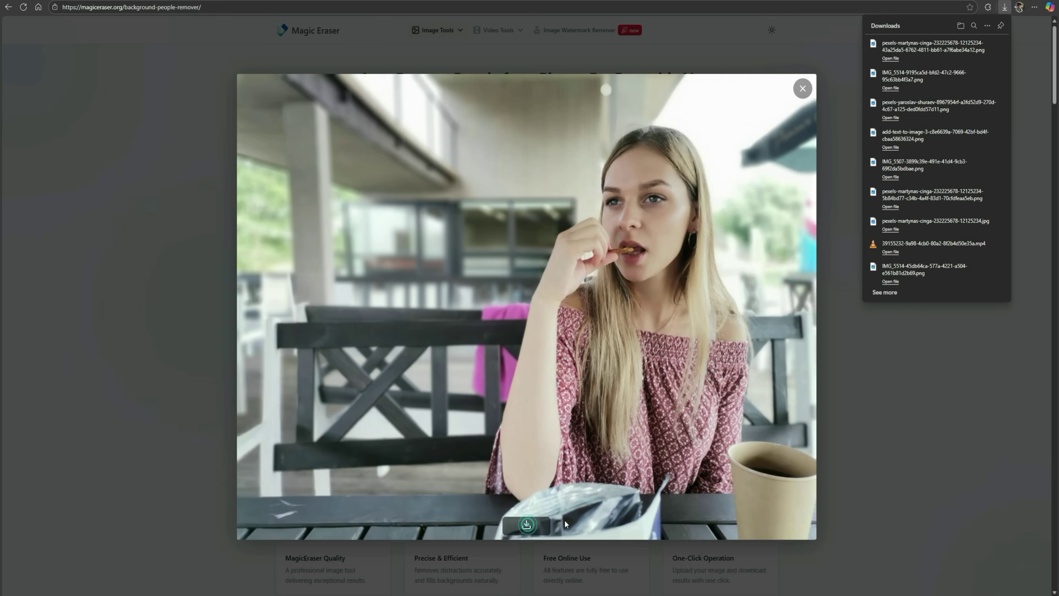
{"action": "left_click", "coordinate": [872, 484]}
Step: Switch to Video Watermark Remover, erase the 'shutterstock' watermark from the timeline clip, and play it back
{"action": "mouse_move", "coordinate": [510, 27]}
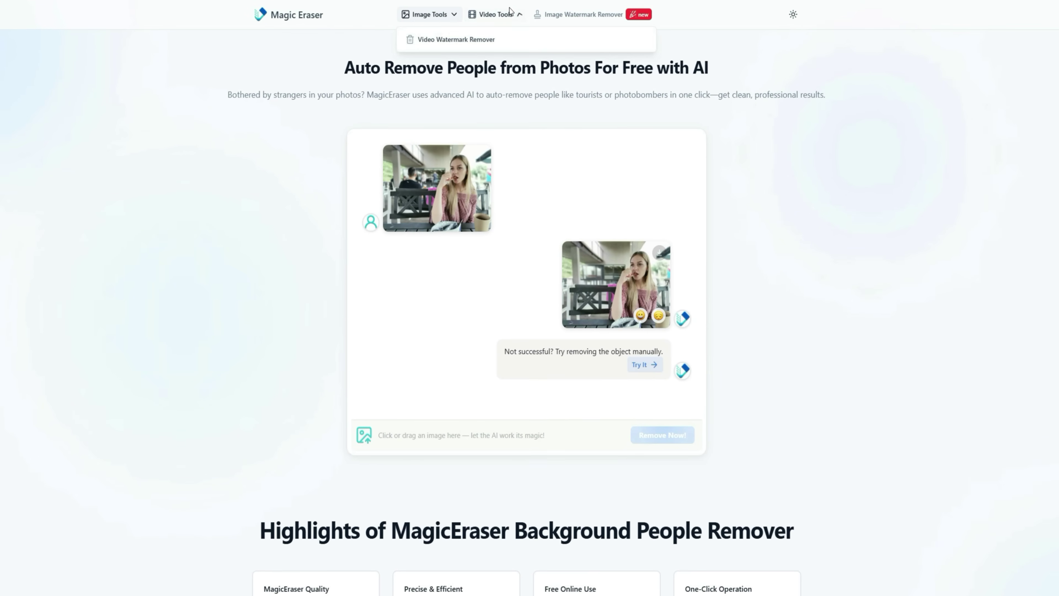
{"action": "left_click", "coordinate": [449, 40]}
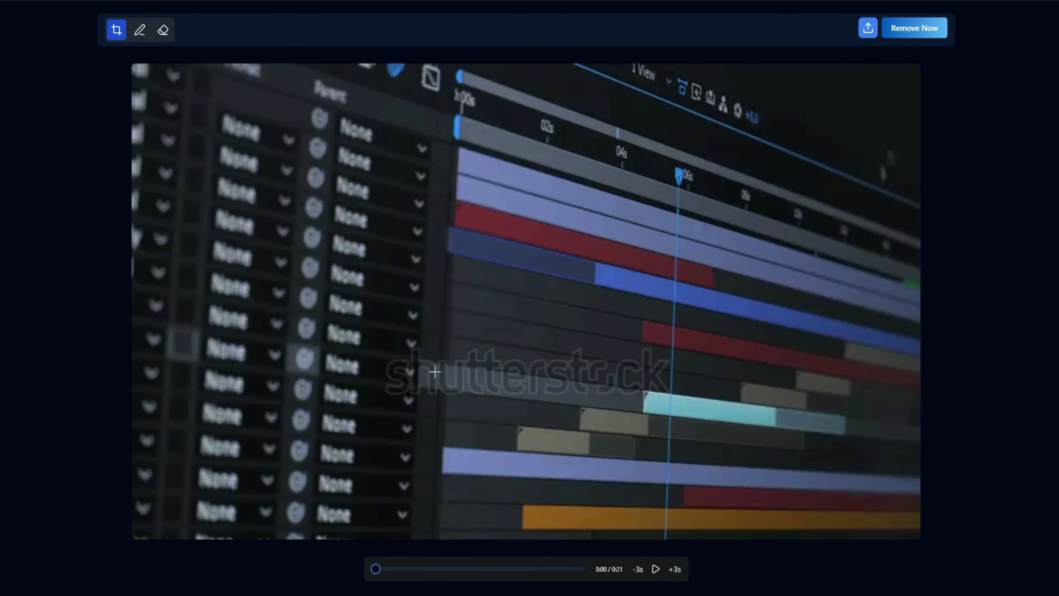
{"action": "left_click", "coordinate": [921, 30]}
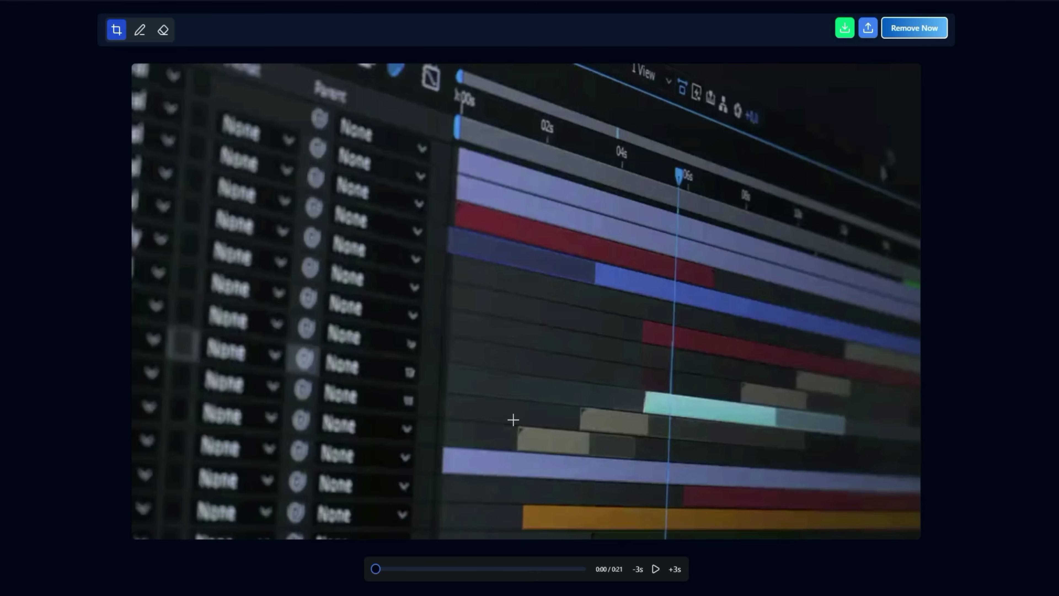
{"action": "left_click", "coordinate": [656, 569]}
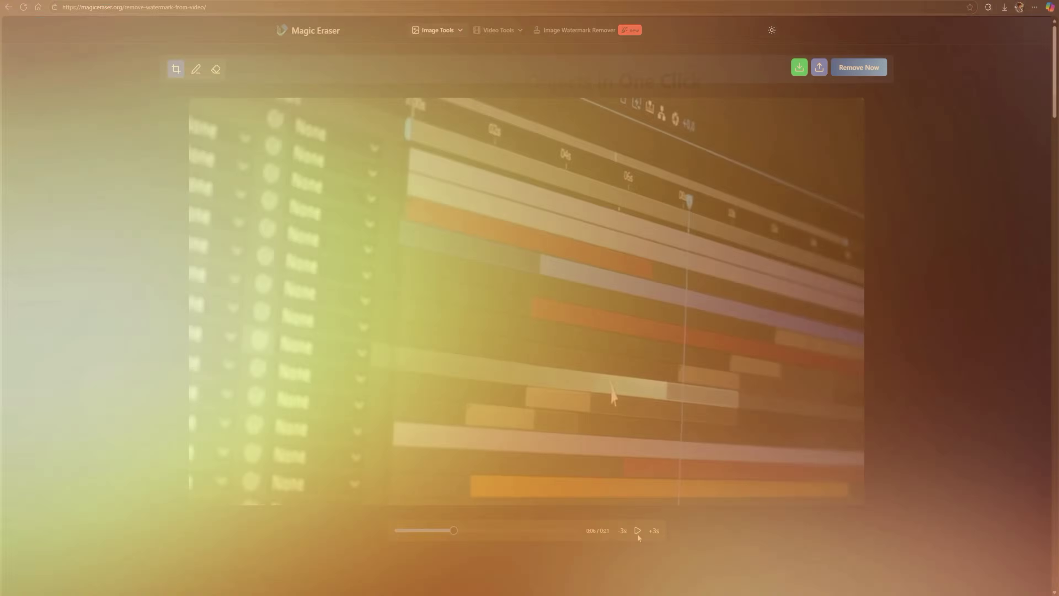
{"action": "scroll", "coordinate": [529, 309], "scroll_direction": "down", "scroll_amount": 3}
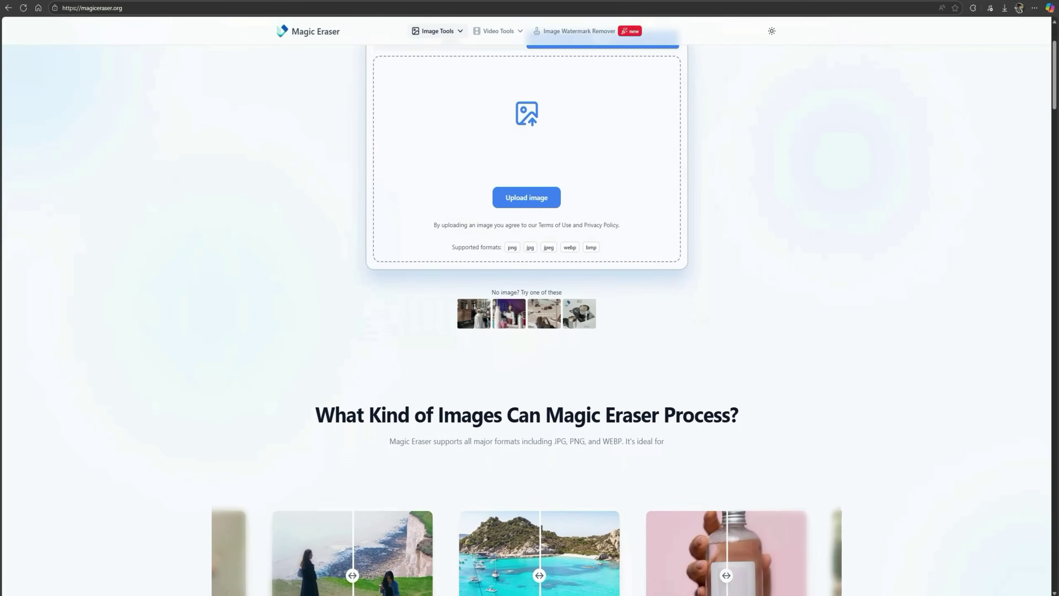
{"action": "scroll", "coordinate": [529, 308], "scroll_direction": "down", "scroll_amount": 4}
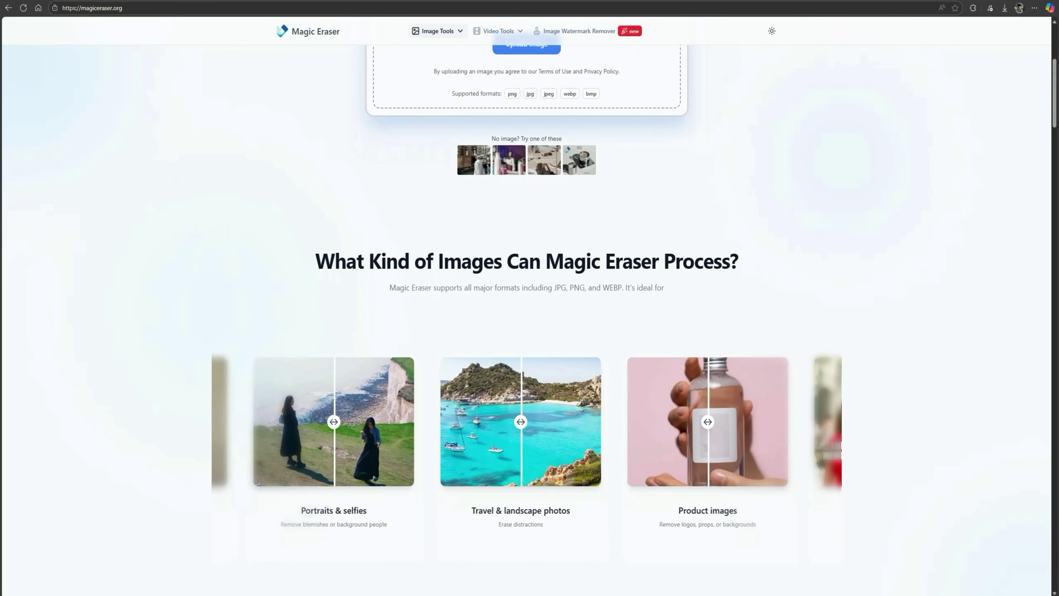
{"action": "scroll", "coordinate": [530, 309], "scroll_direction": "down", "scroll_amount": 4}
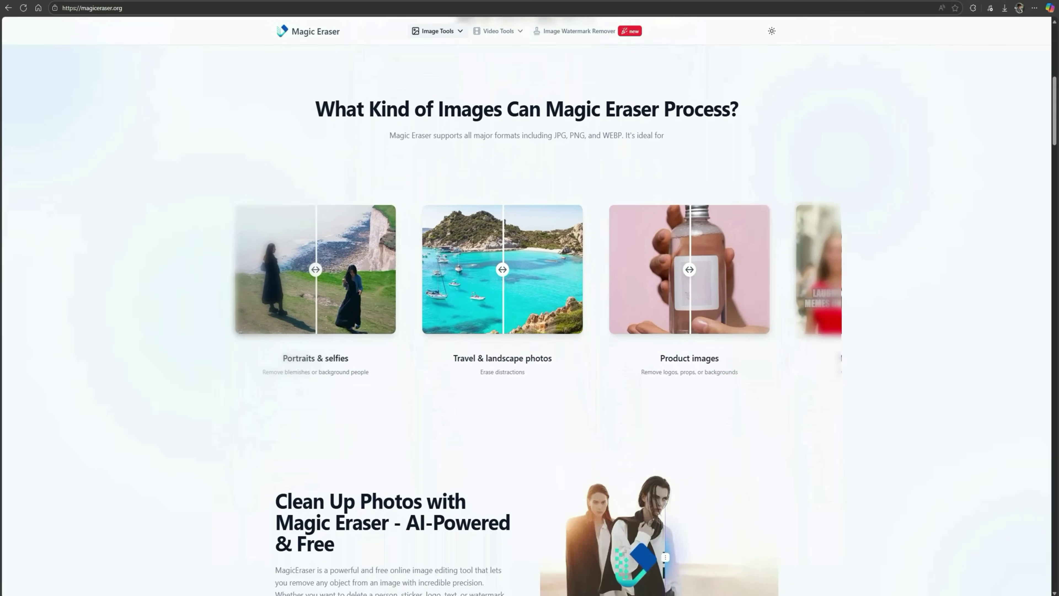
{"action": "scroll", "coordinate": [529, 309], "scroll_direction": "down", "scroll_amount": 4}
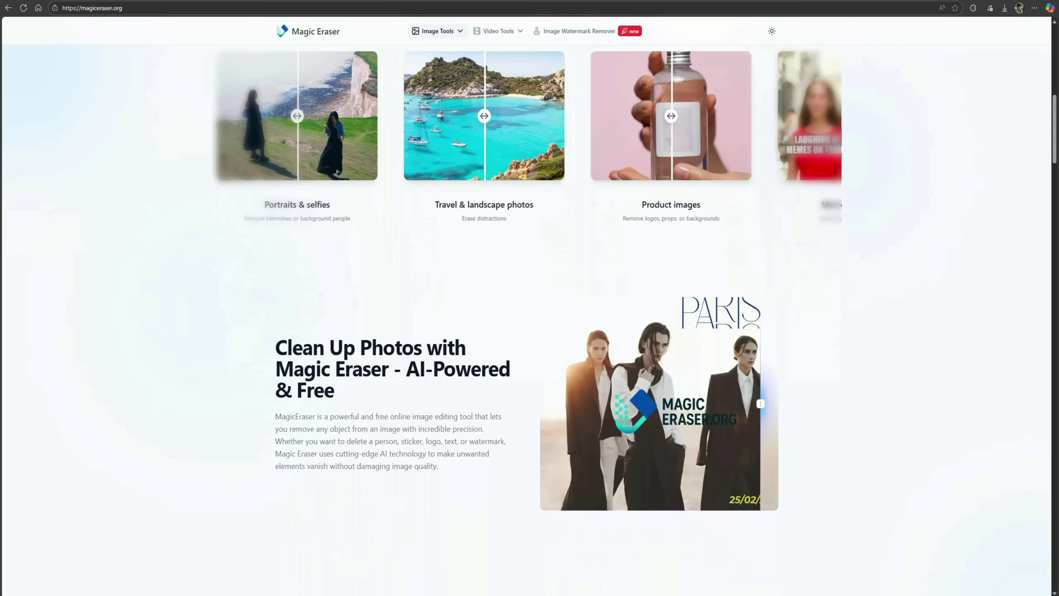
{"action": "scroll", "coordinate": [530, 308], "scroll_direction": "down", "scroll_amount": 4}
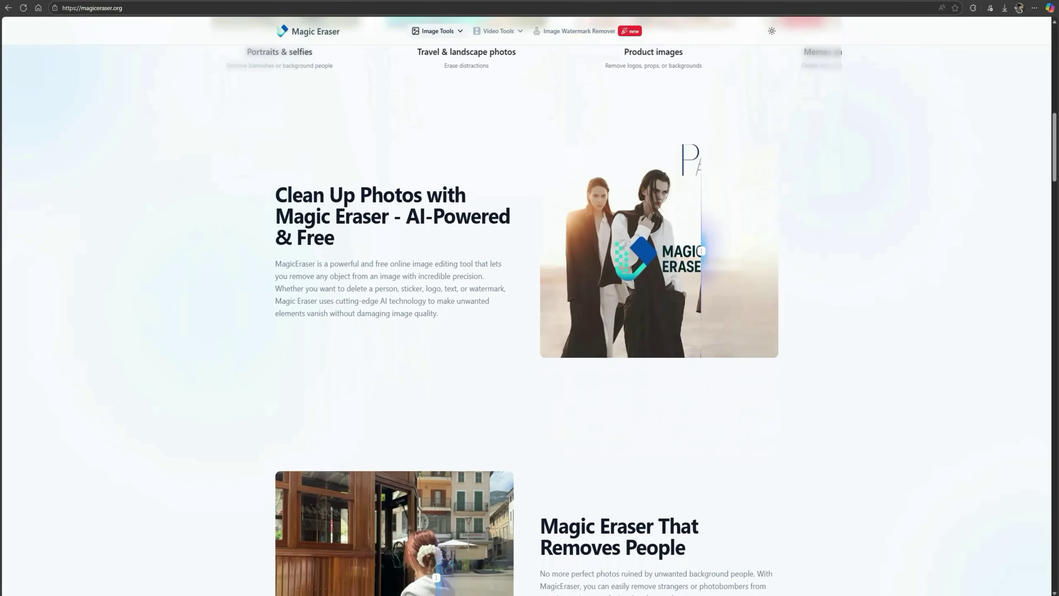
{"action": "scroll", "coordinate": [529, 308], "scroll_direction": "down", "scroll_amount": 4}
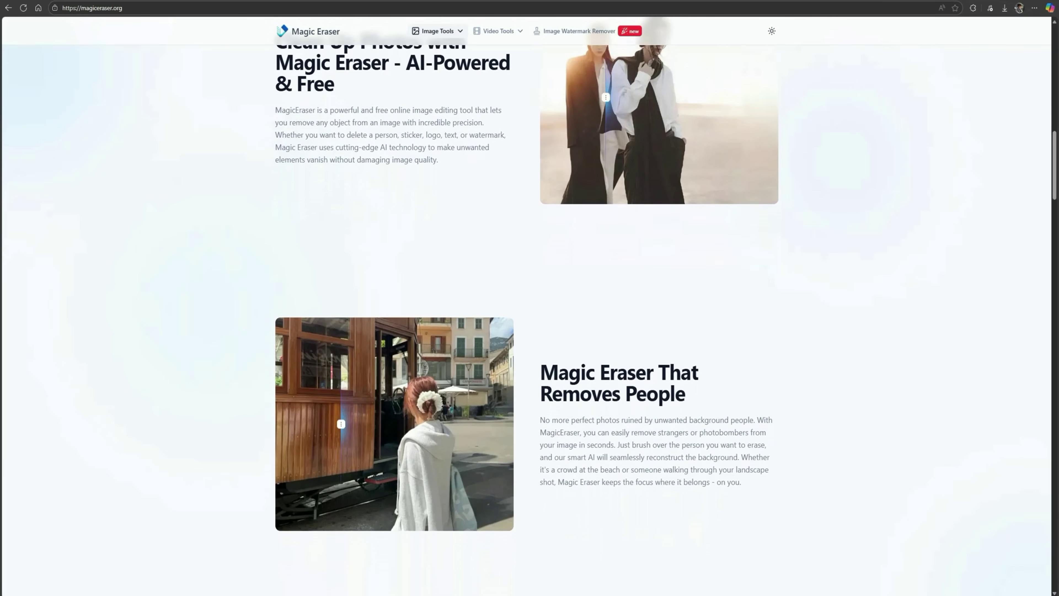
{"action": "scroll", "coordinate": [530, 308], "scroll_direction": "down", "scroll_amount": 4}
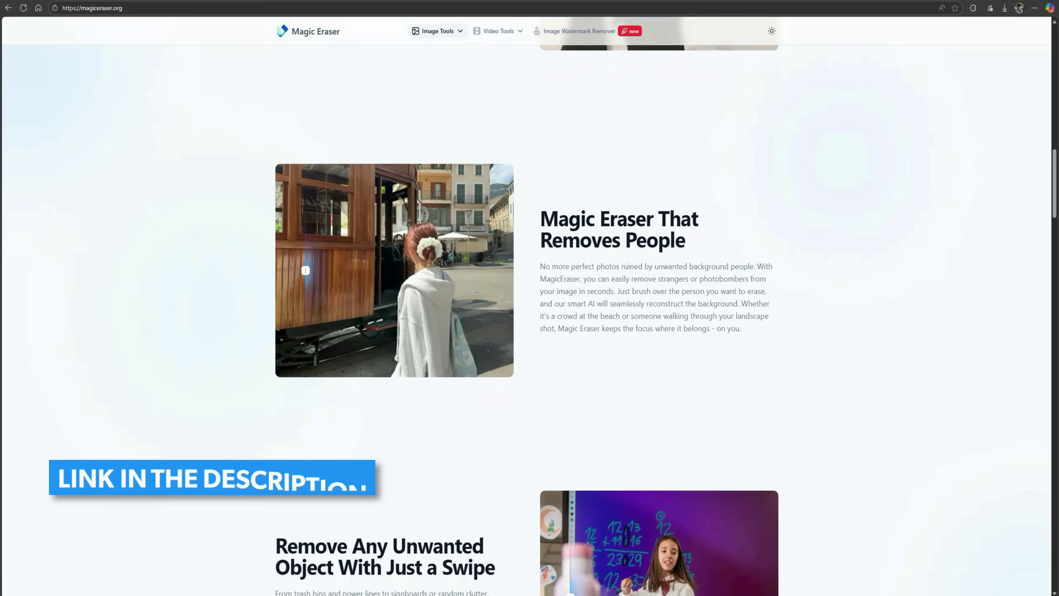
{"action": "scroll", "coordinate": [529, 308], "scroll_direction": "down", "scroll_amount": 4}
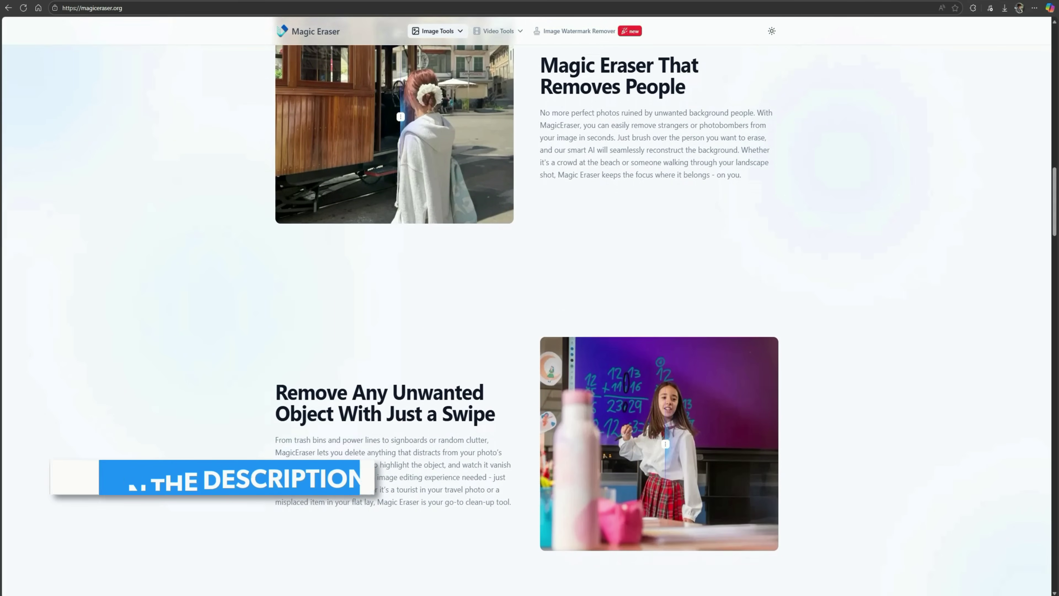
{"action": "scroll", "coordinate": [530, 309], "scroll_direction": "down", "scroll_amount": 4}
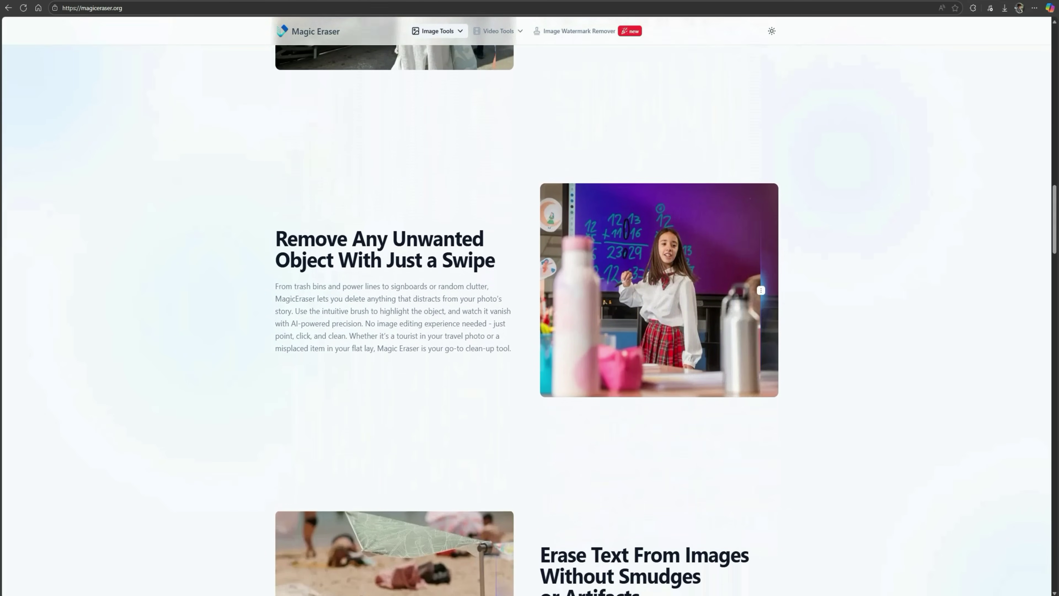
{"action": "scroll", "coordinate": [530, 309], "scroll_direction": "down", "scroll_amount": 4}
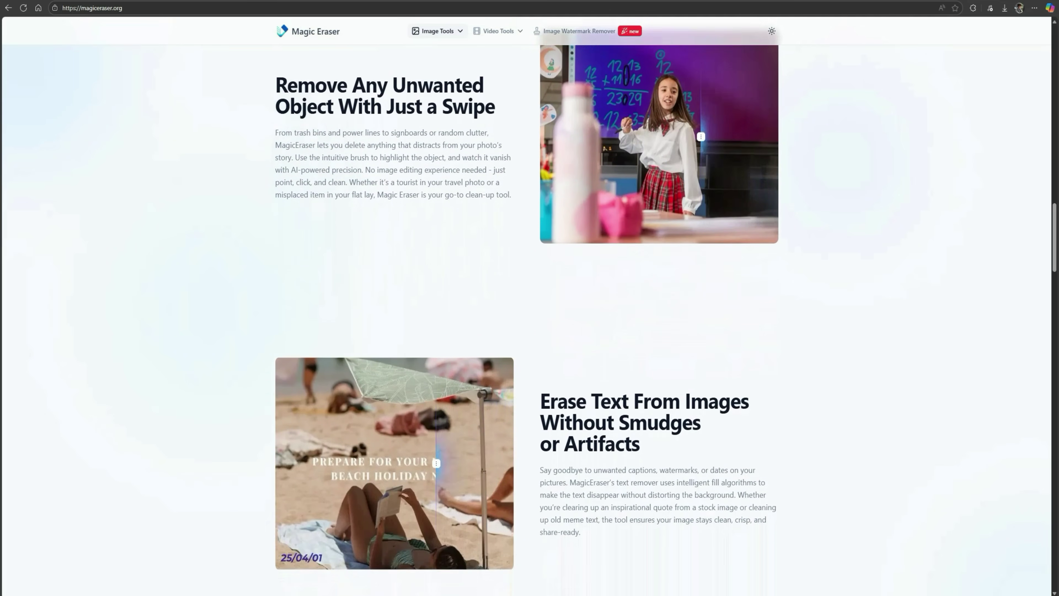
{"action": "scroll", "coordinate": [530, 309], "scroll_direction": "down", "scroll_amount": 4}
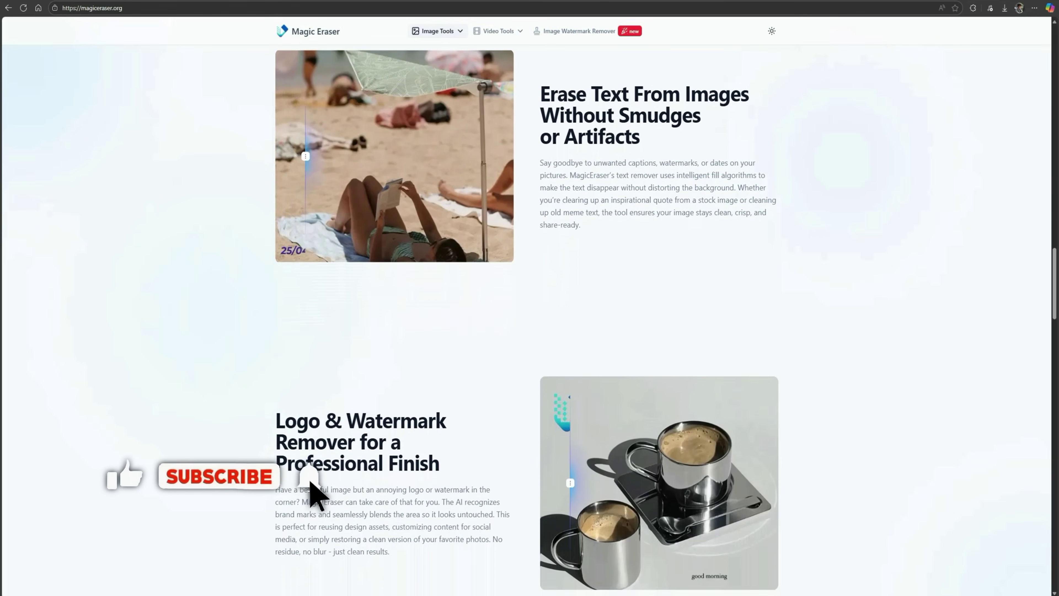
{"action": "scroll", "coordinate": [530, 309], "scroll_direction": "down", "scroll_amount": 4}
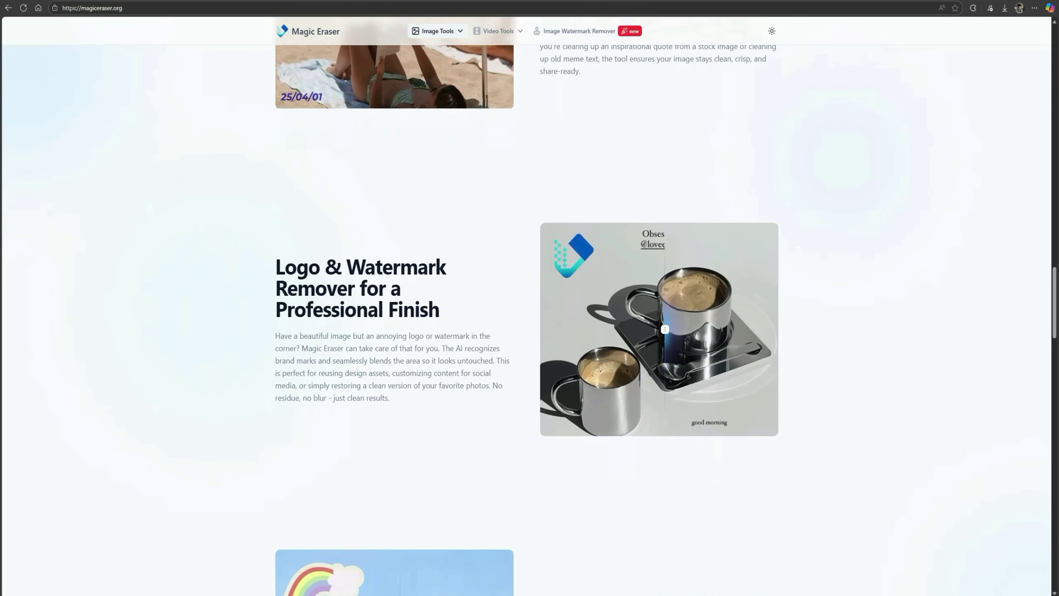
{"action": "scroll", "coordinate": [530, 309], "scroll_direction": "down", "scroll_amount": 1}
{"action": "scroll", "coordinate": [530, 309], "scroll_direction": "down", "scroll_amount": 2}
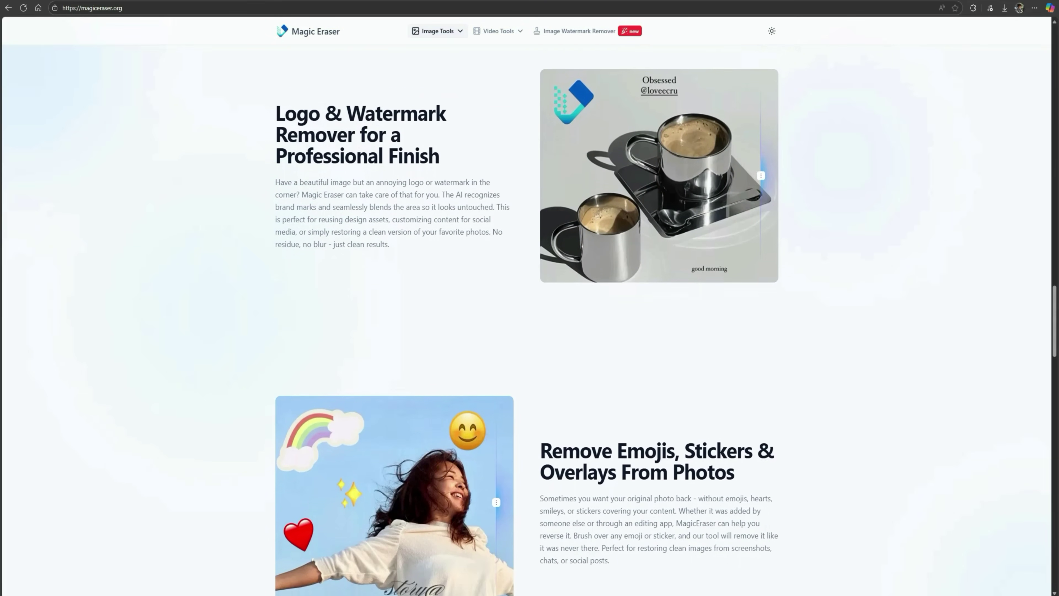